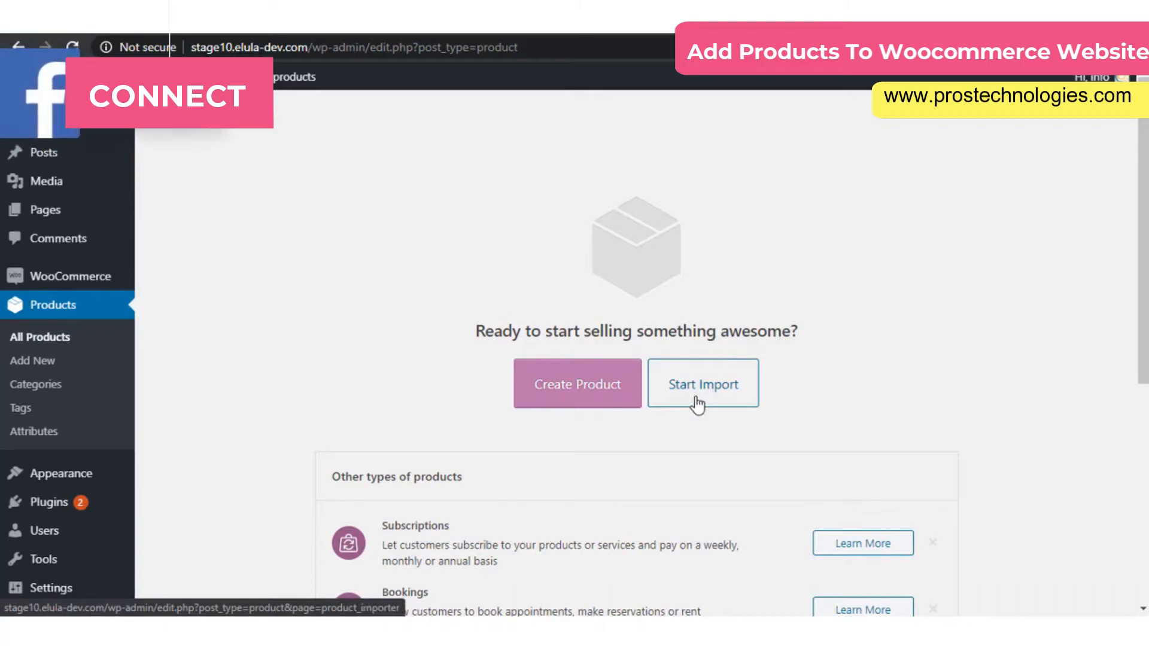
# Create a new product and keep its product type as Simple product
pyautogui.click(574, 398)
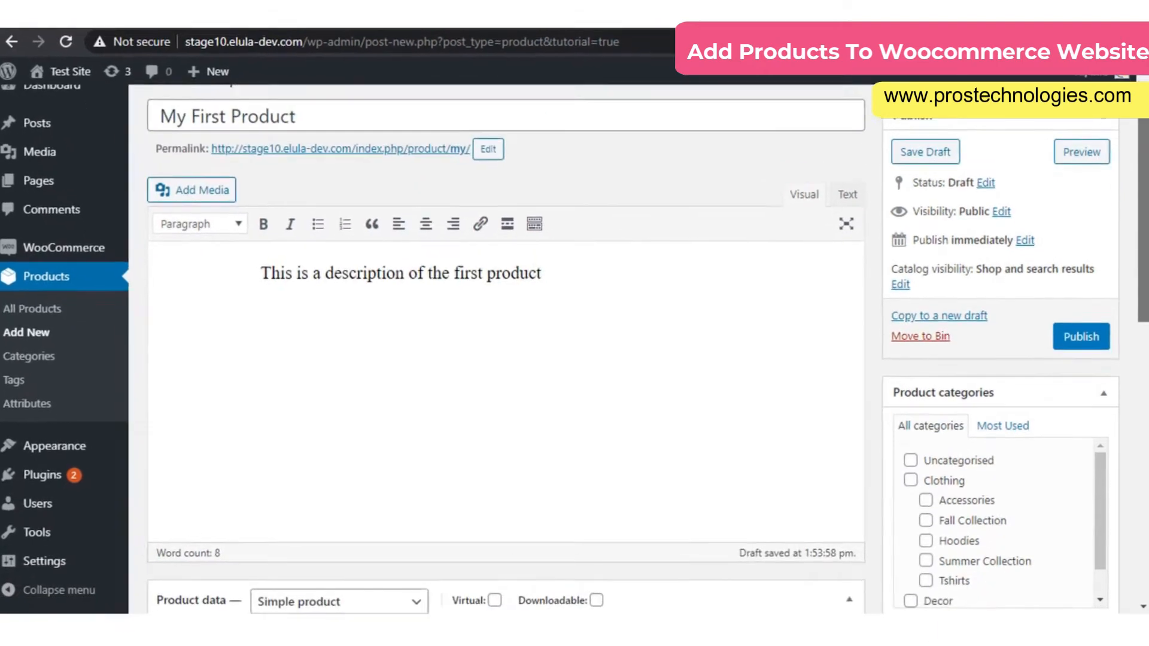
pyautogui.scroll(-5, 509, 419)
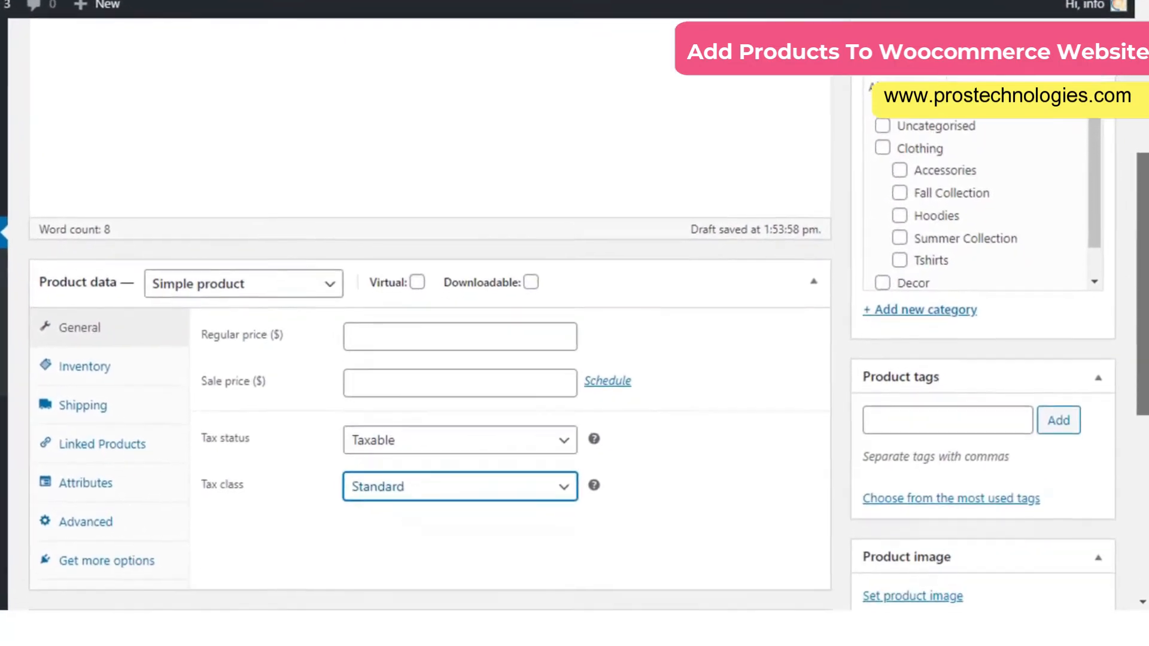
pyautogui.scroll(-3, 574, 323)
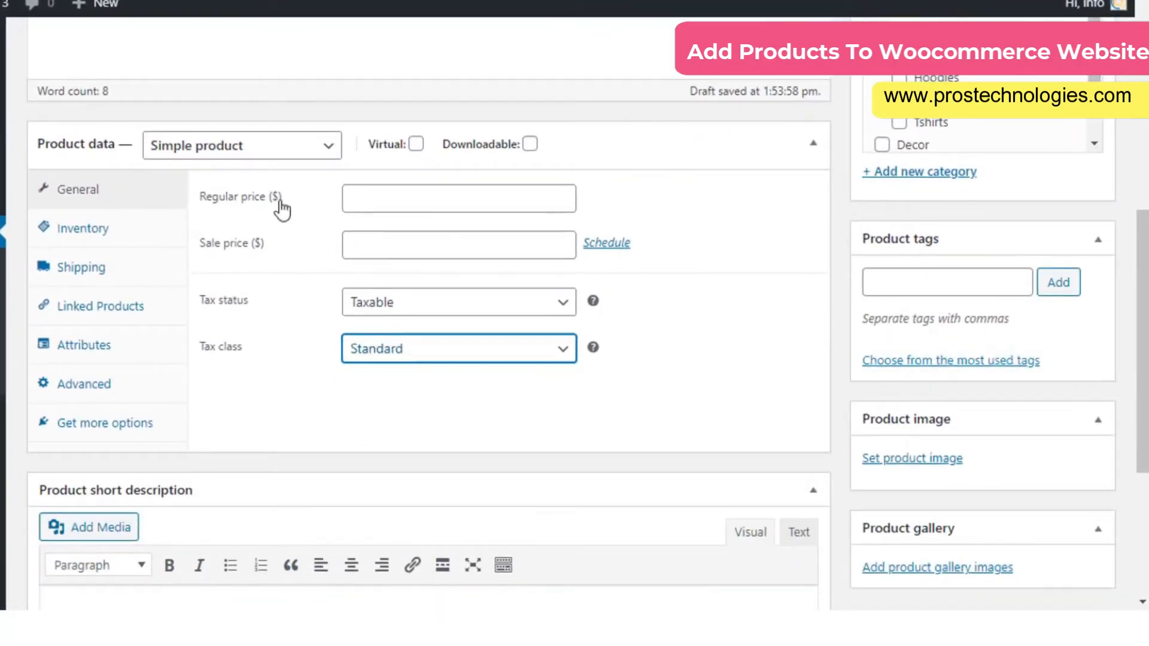
pyautogui.click(326, 159)
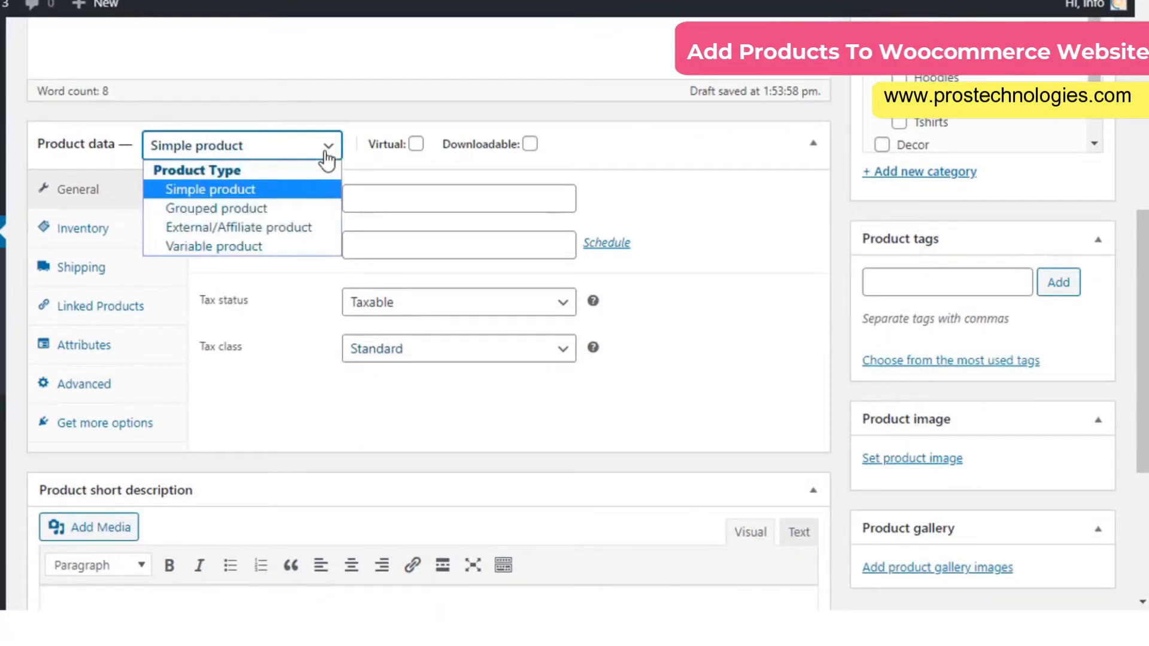
pyautogui.click(313, 194)
# Set the product's regular price to 10 and its sale price to 8
pyautogui.click(361, 203)
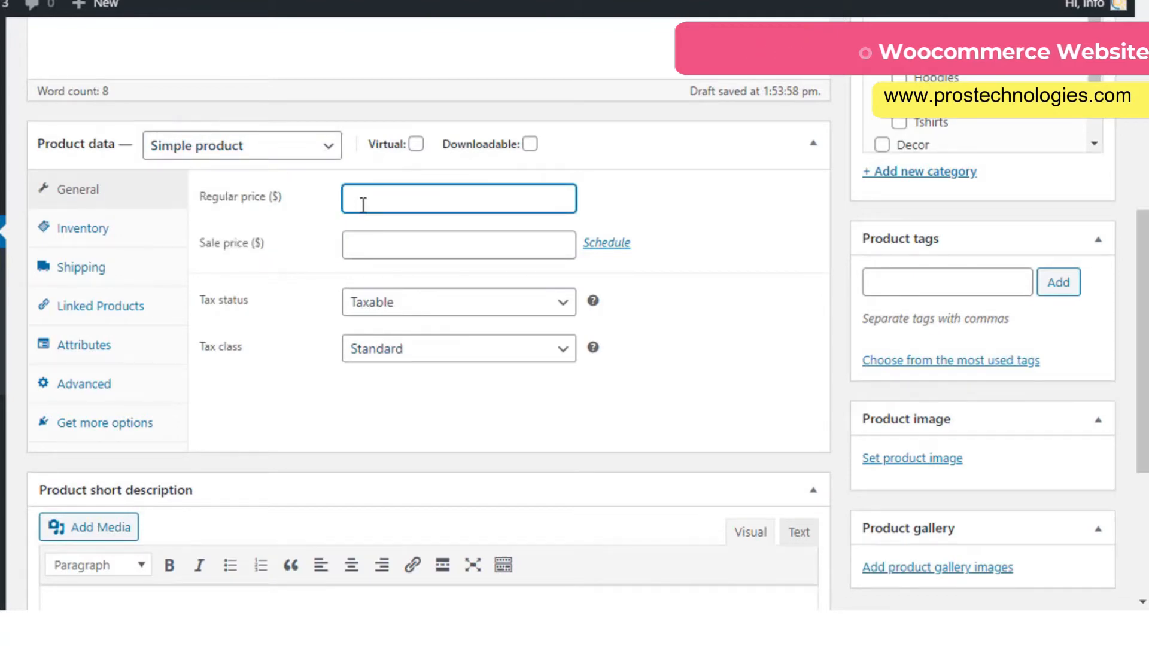
pyautogui.click(367, 241)
pyautogui.click(362, 197)
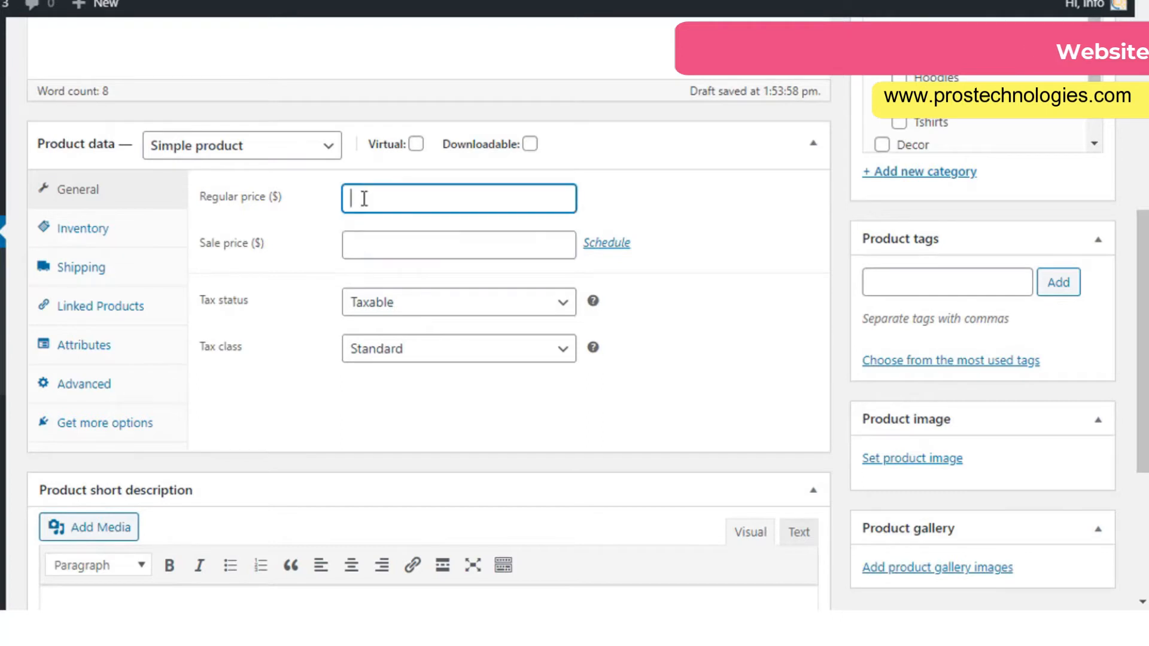
pyautogui.write('10')
pyautogui.click(377, 241)
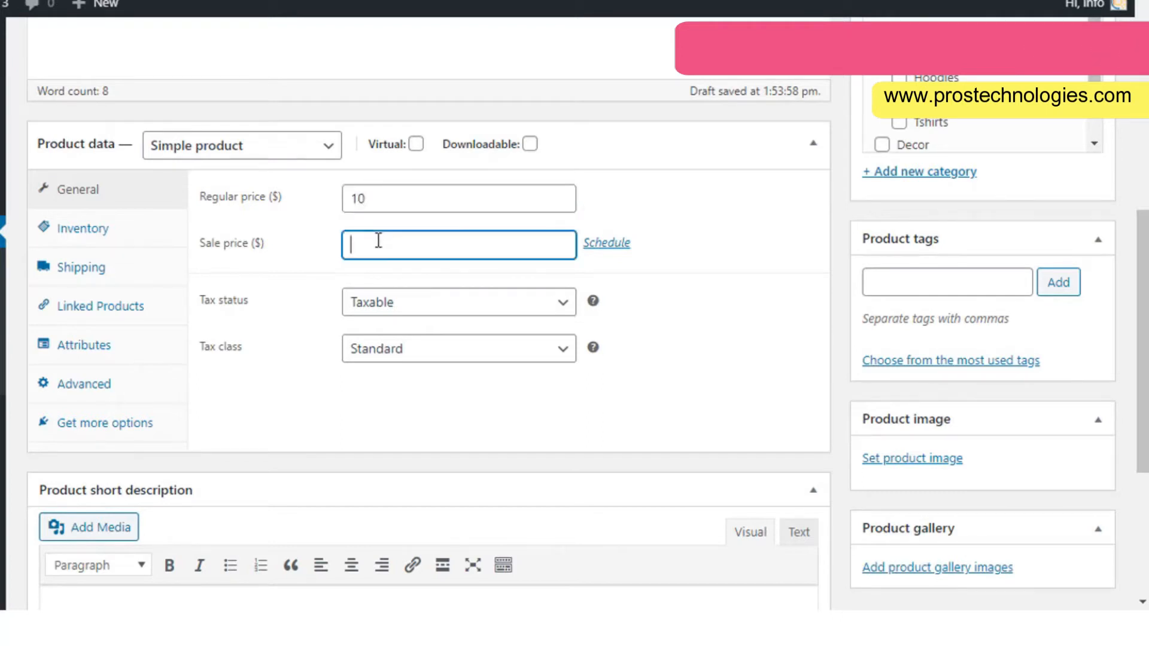
pyautogui.write('8')
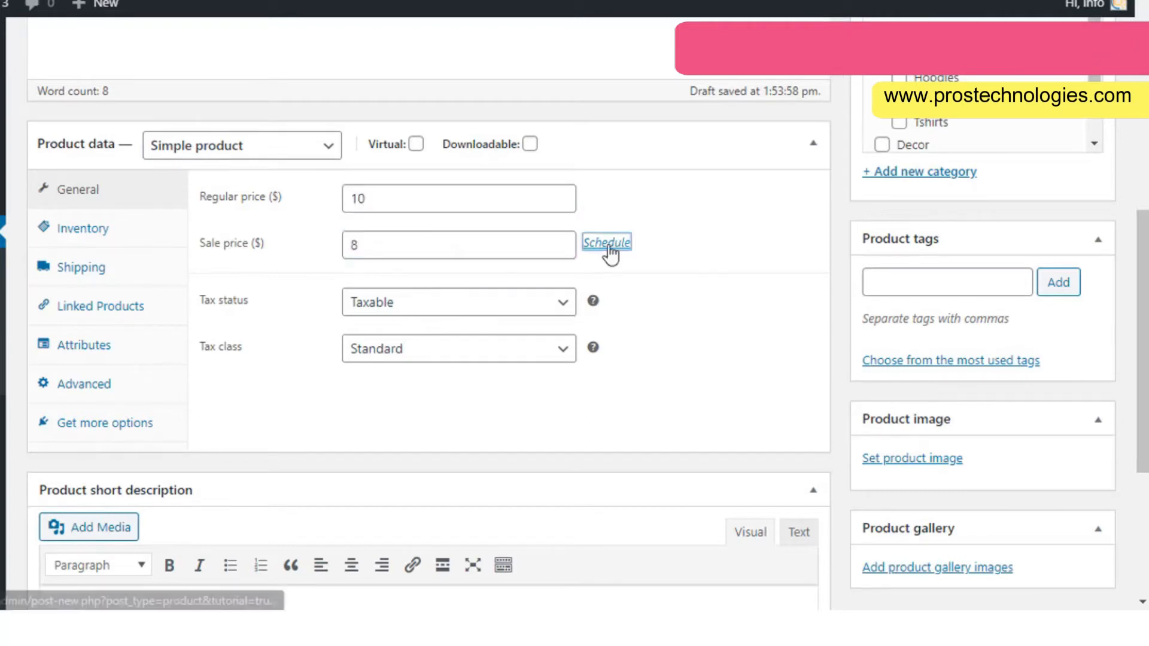
# Show the sale price schedule dates and review the tax status and tax class options
pyautogui.click(607, 244)
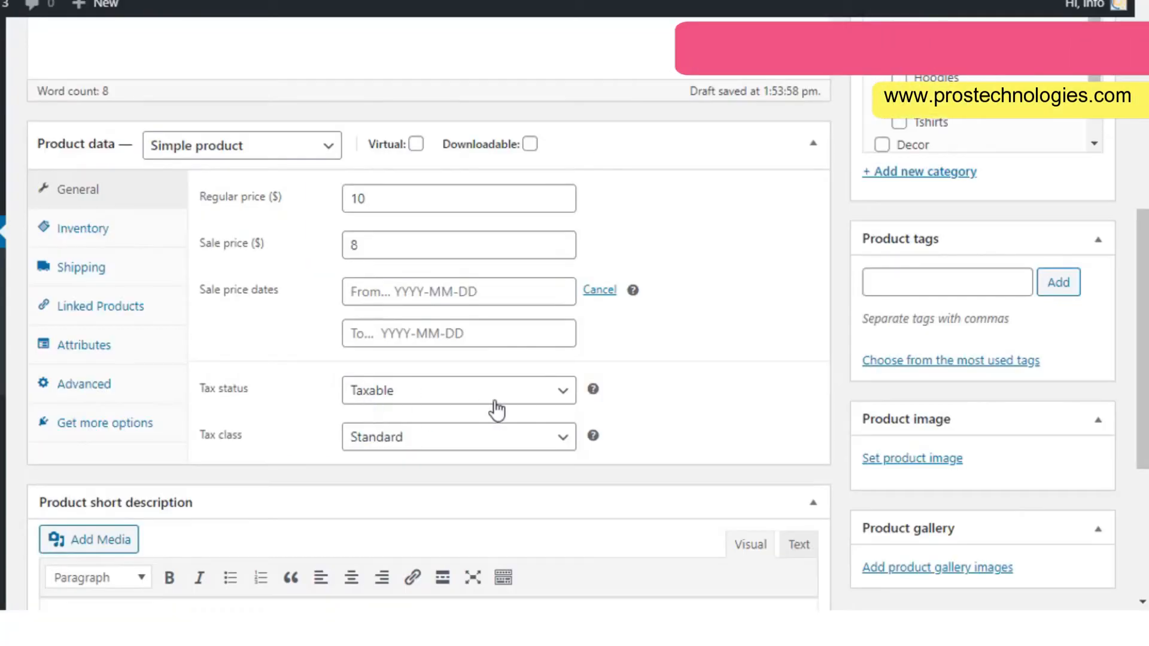
pyautogui.click(496, 400)
pyautogui.click(497, 412)
pyautogui.click(490, 438)
pyautogui.click(490, 439)
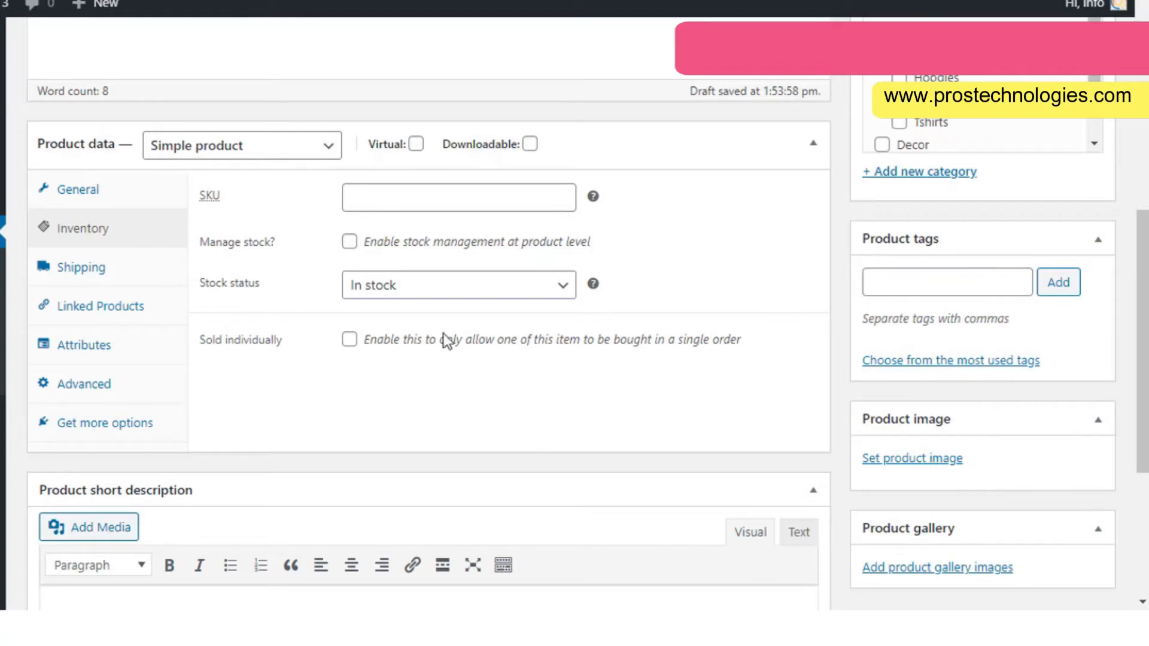
# Enable stock management at product level and set the stock quantity to 20
pyautogui.click(349, 242)
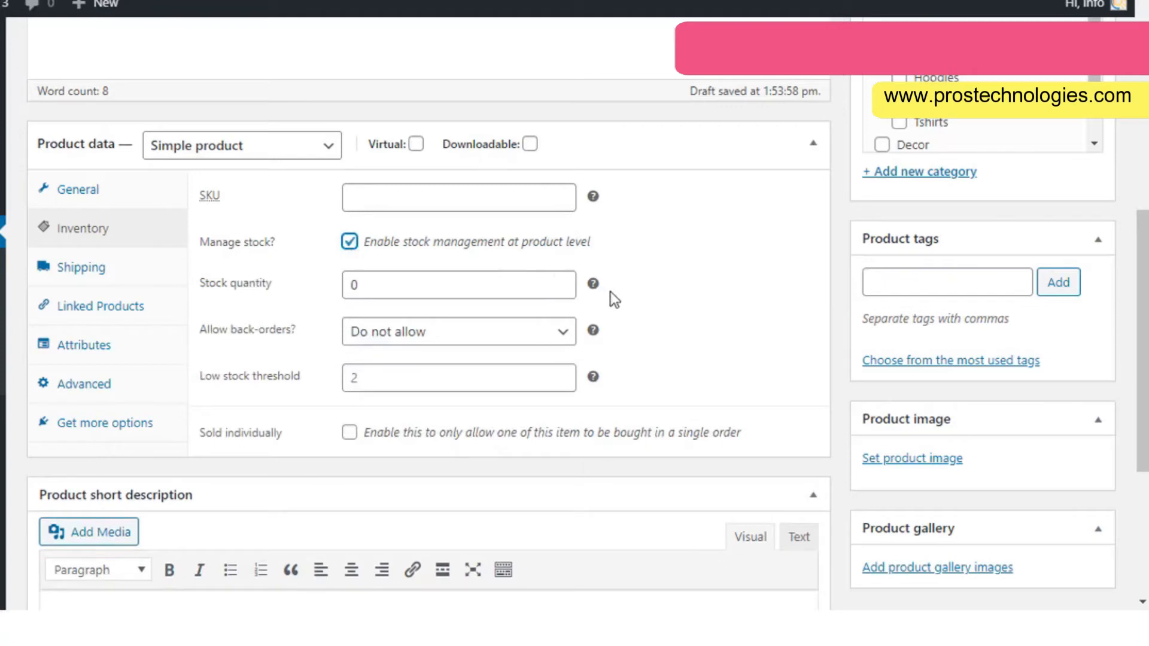
pyautogui.doubleClick(384, 285)
pyautogui.write('20')
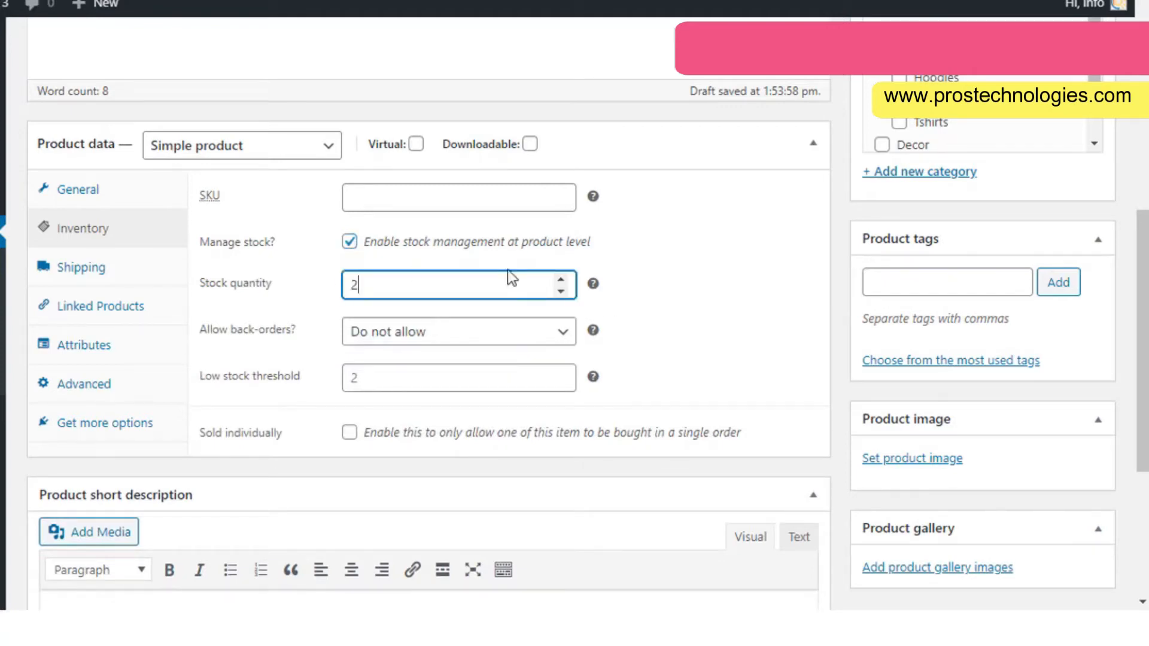
# Keep back-orders at Do not allow and set the low stock threshold to 2, leaving Sold individually disabled
pyautogui.click(564, 343)
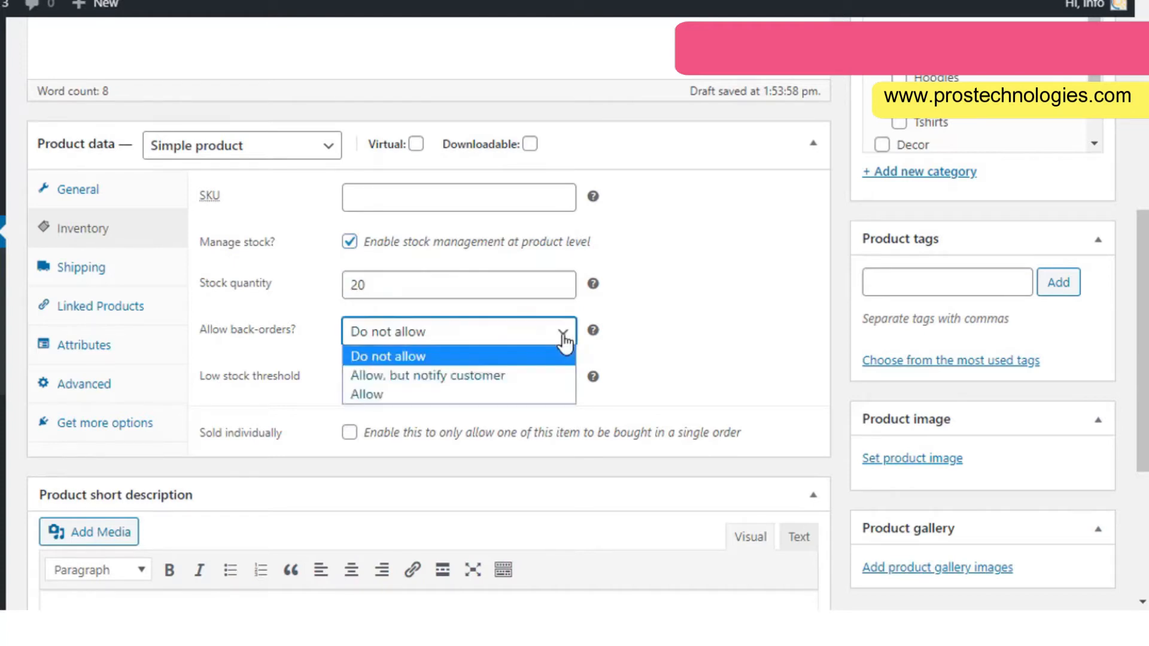
pyautogui.click(564, 342)
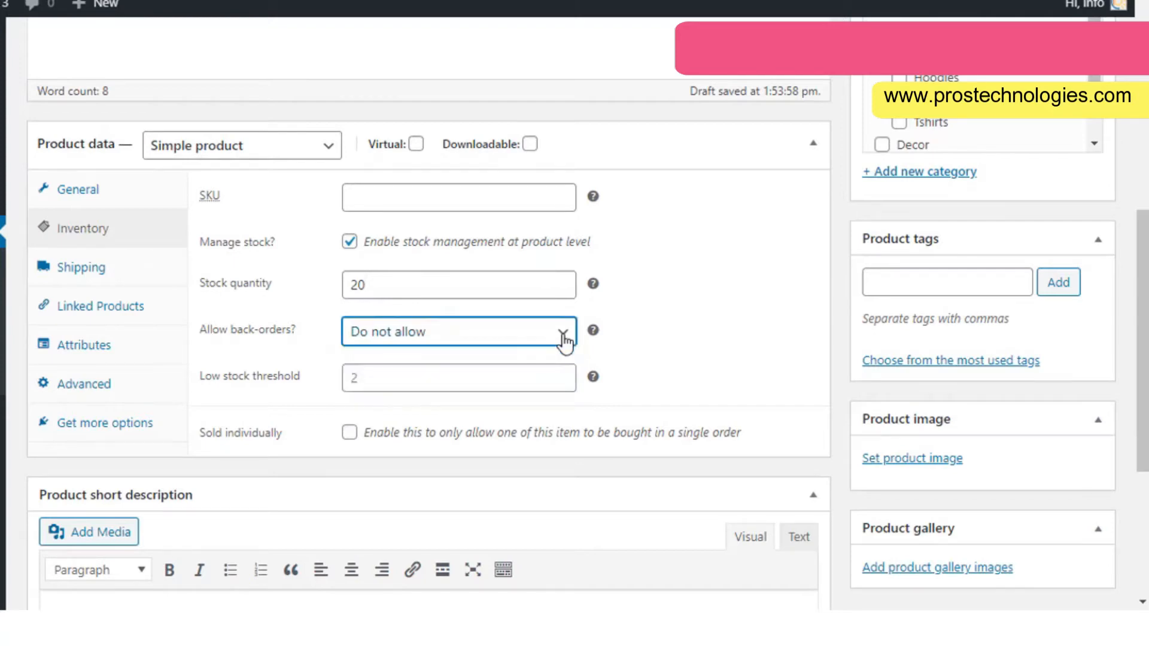
pyautogui.click(378, 380)
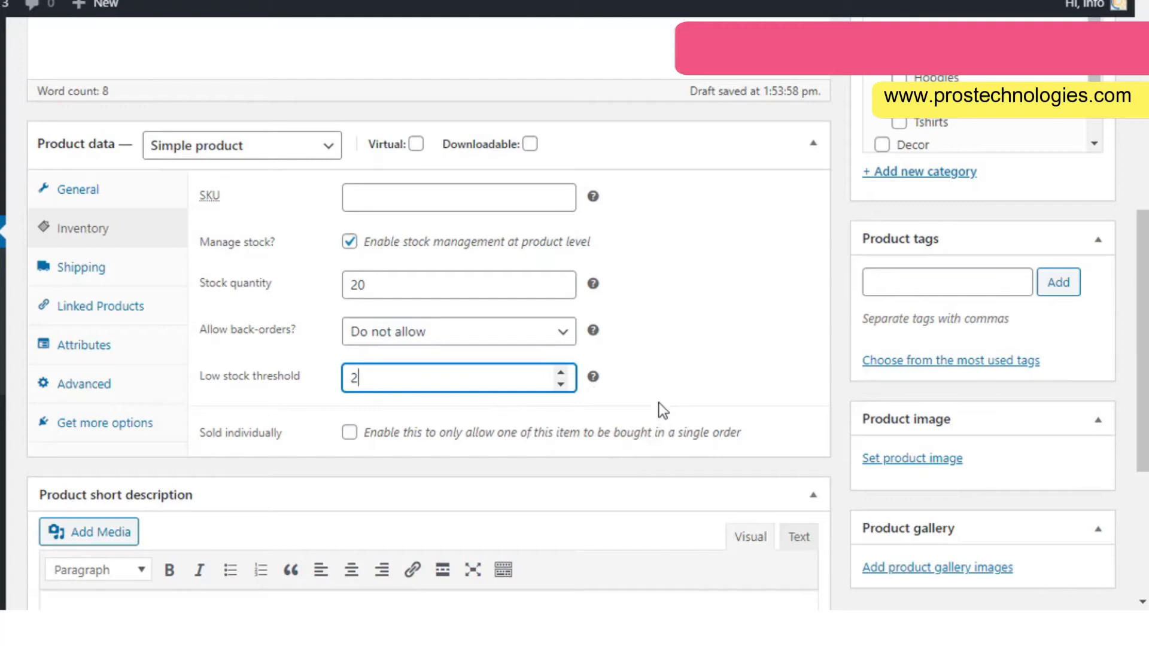
pyautogui.click(350, 433)
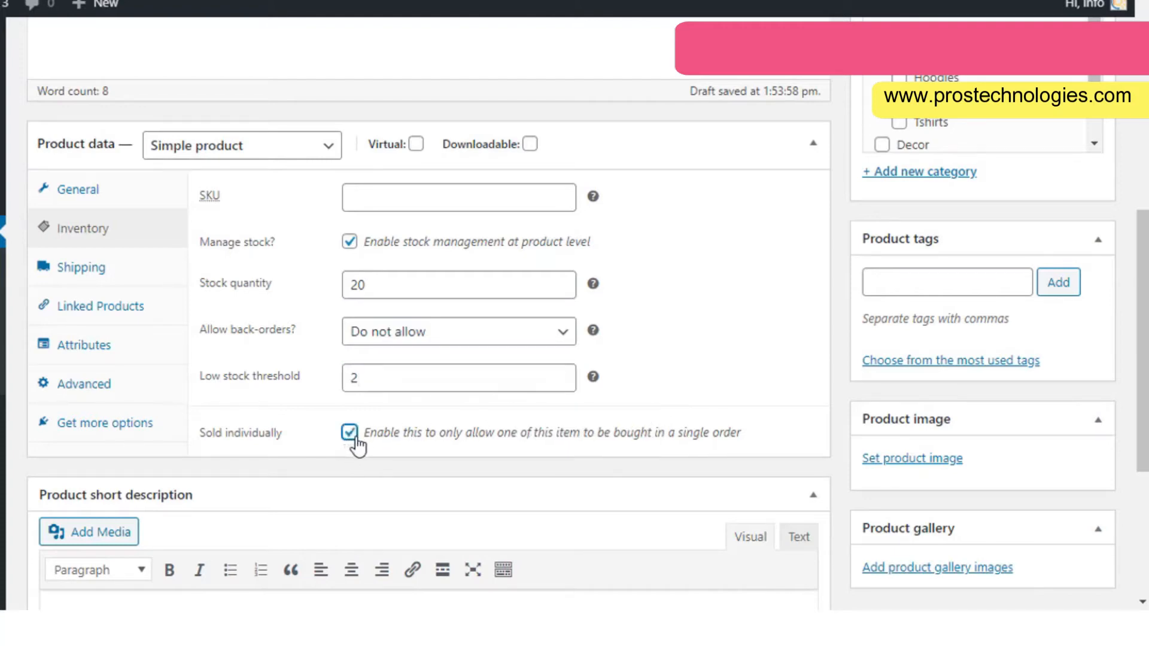
pyautogui.click(350, 437)
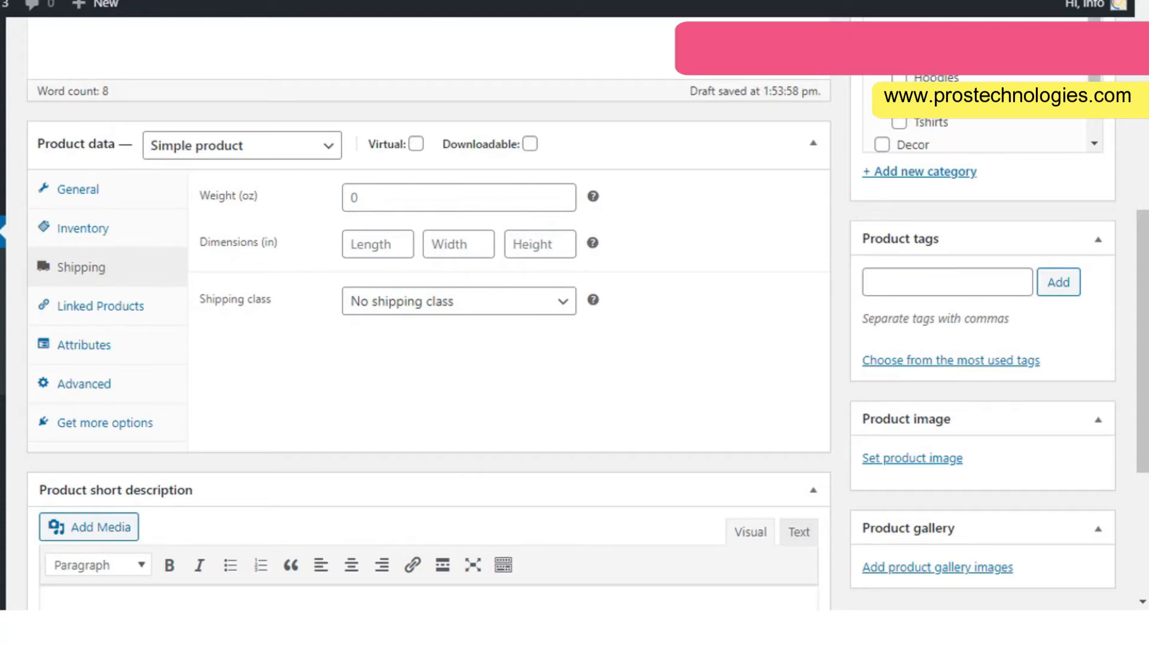
# Review the shipping class choices and the attribute types available for the product
pyautogui.click(546, 310)
pyautogui.click(546, 310)
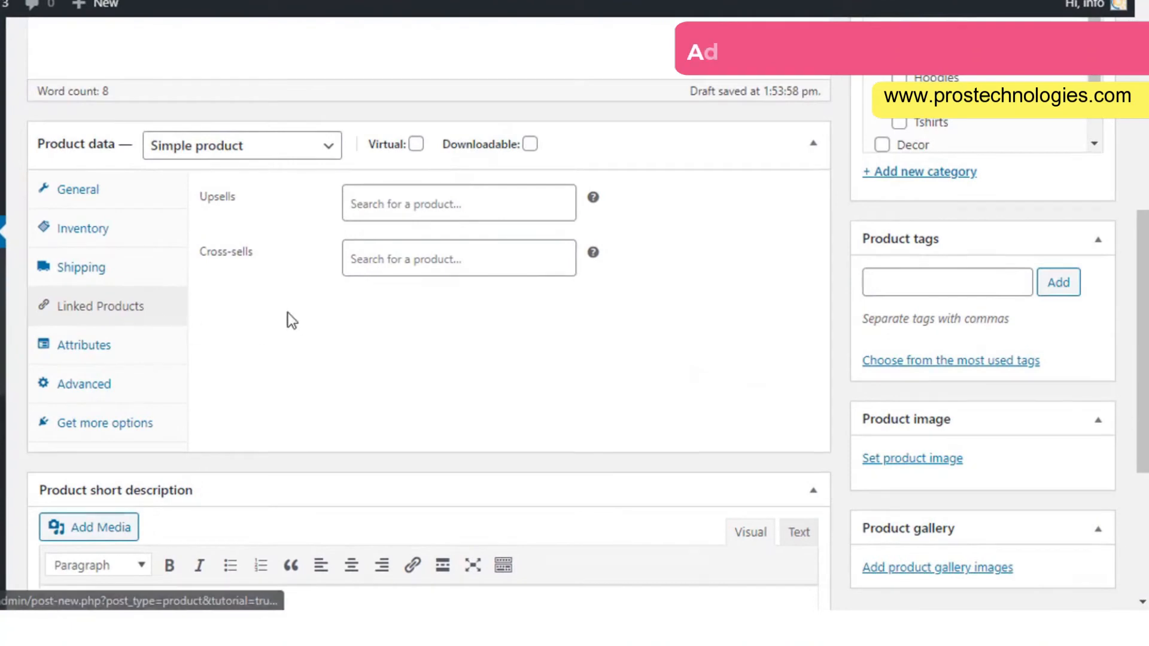
pyautogui.click(71, 350)
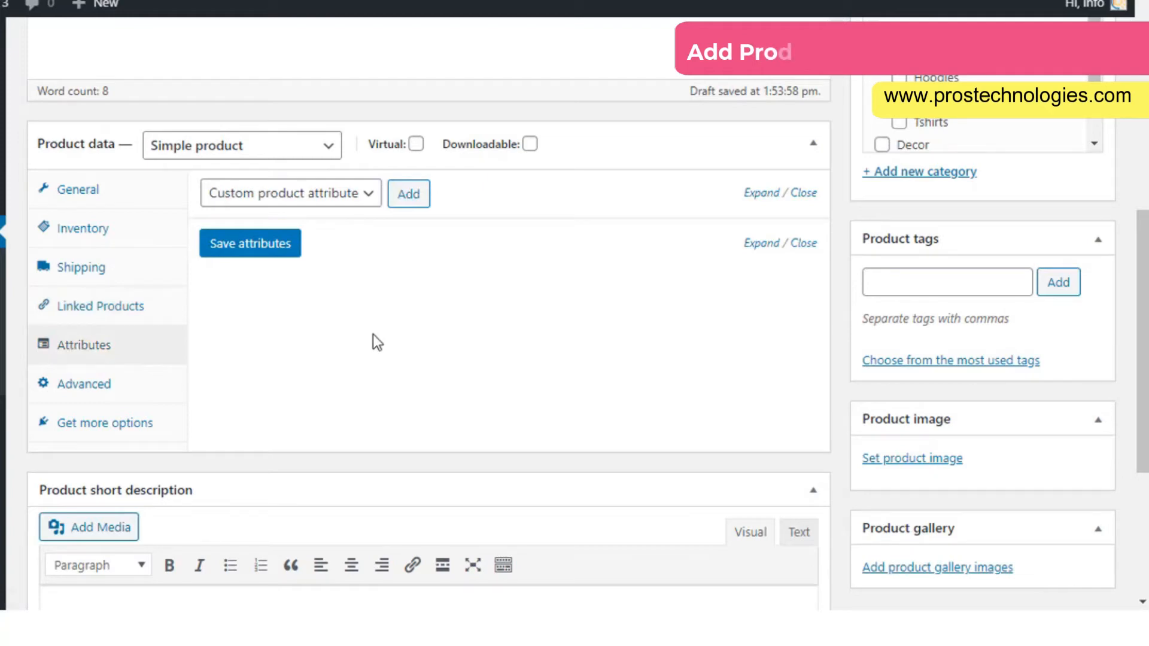
pyautogui.click(370, 192)
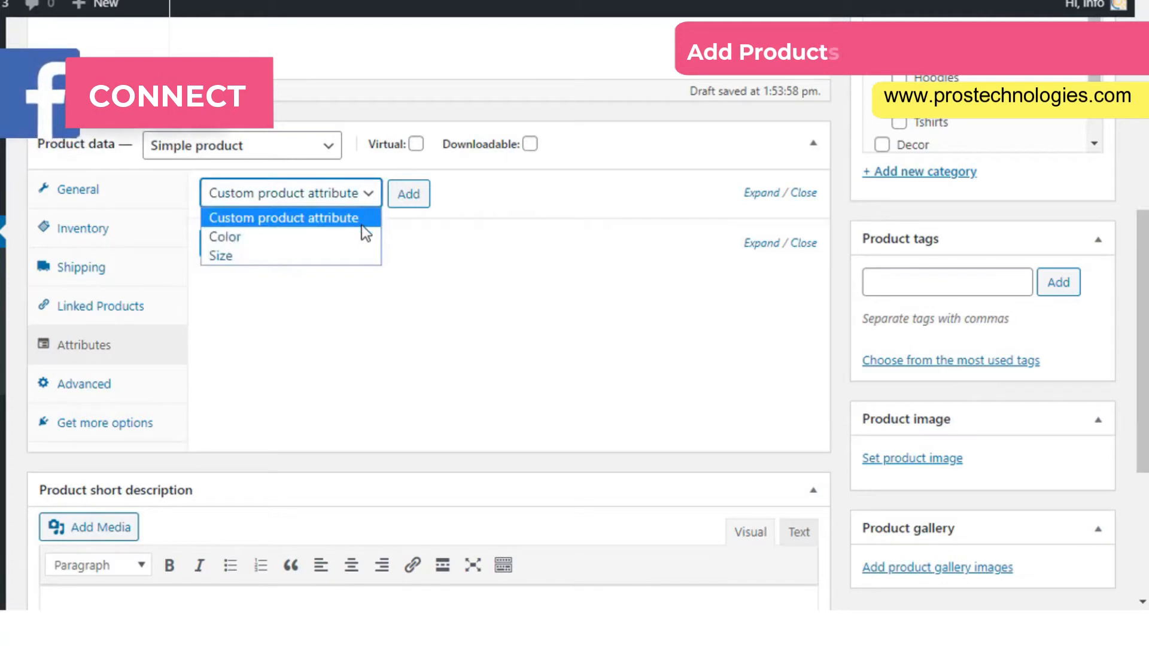
pyautogui.click(376, 198)
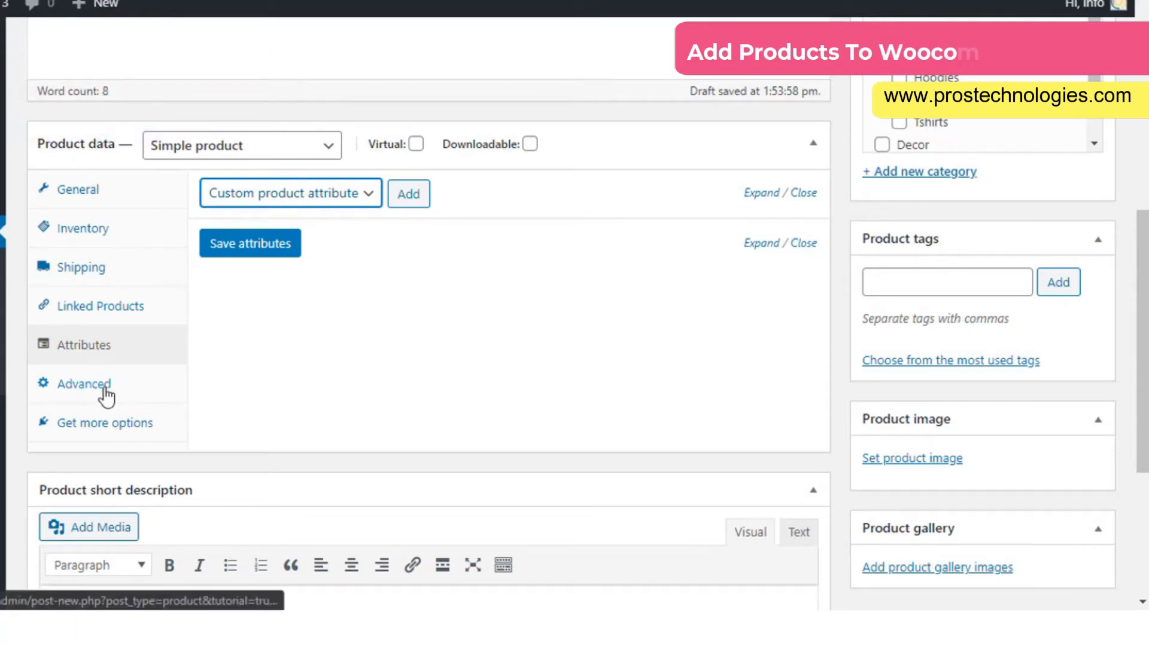
# Enter "Instructions" as the purchase note in the advanced product data and keep reviews enabled
pyautogui.click(84, 384)
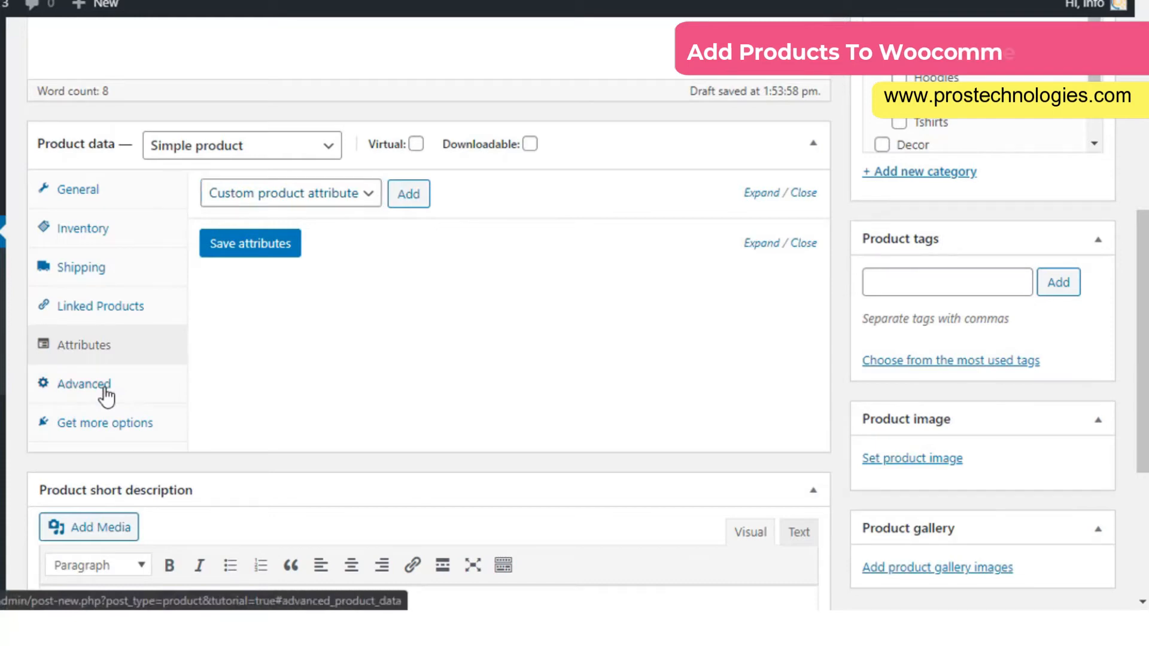
pyautogui.click(380, 195)
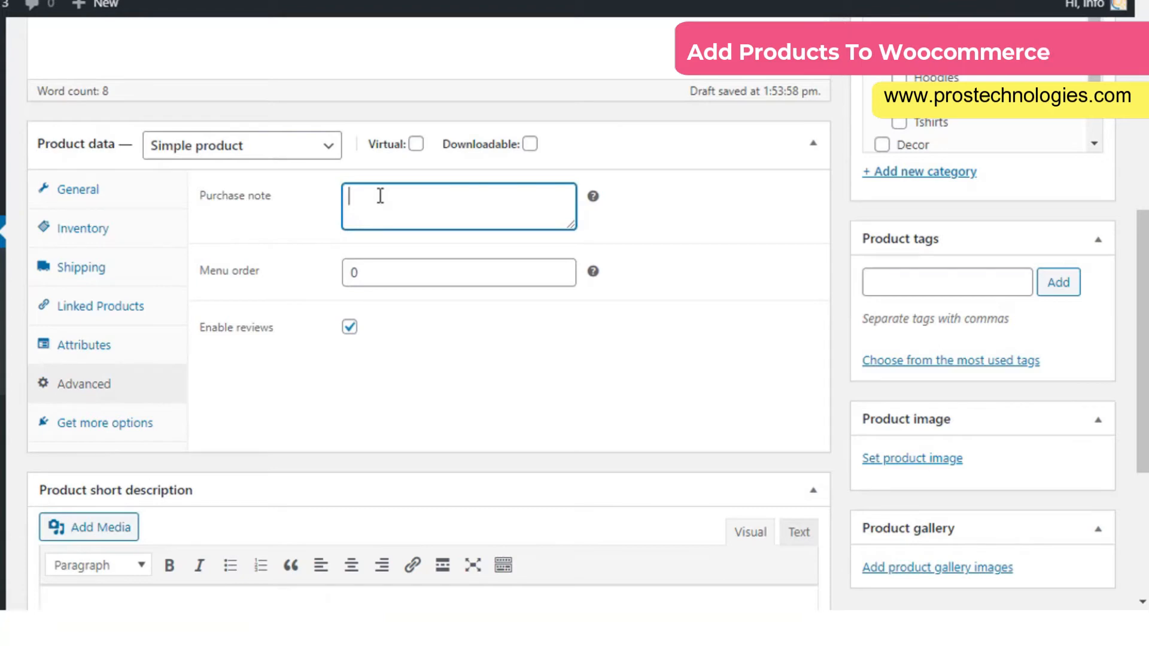
pyautogui.write('Instruc')
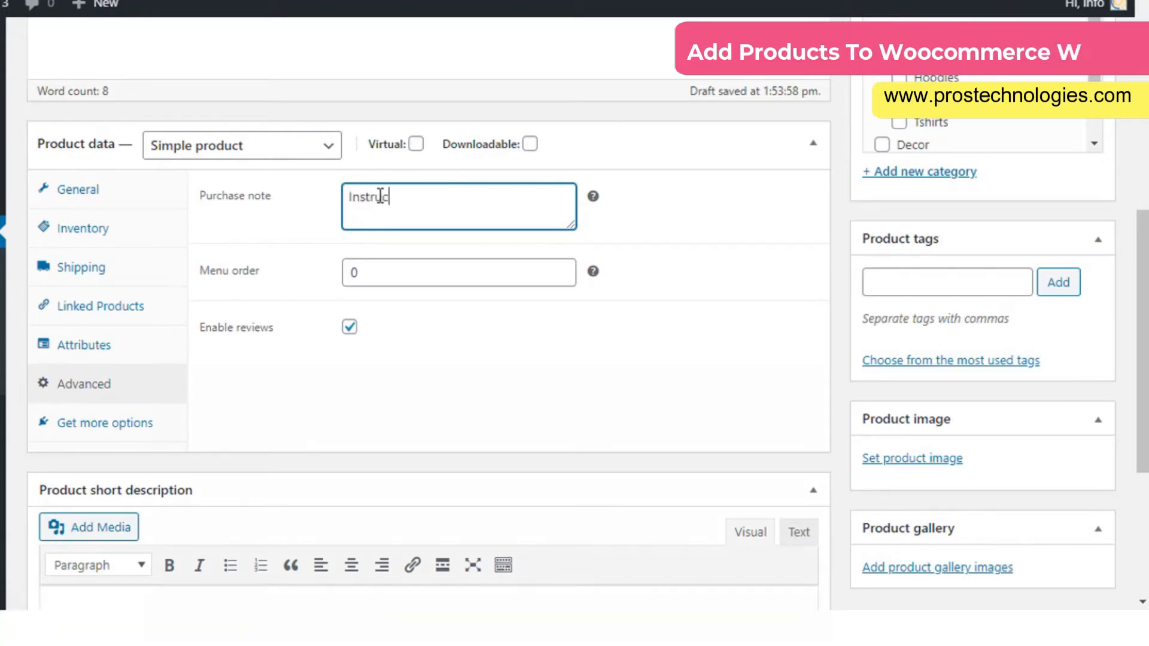
pyautogui.write('tions')
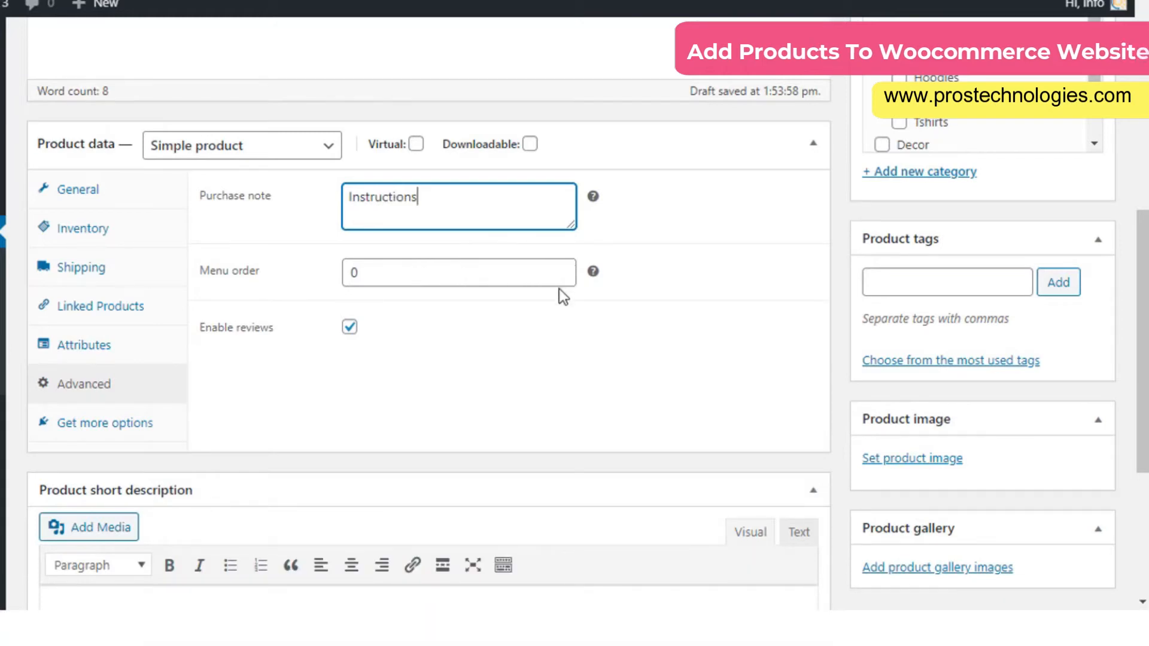
pyautogui.click(349, 329)
pyautogui.click(348, 329)
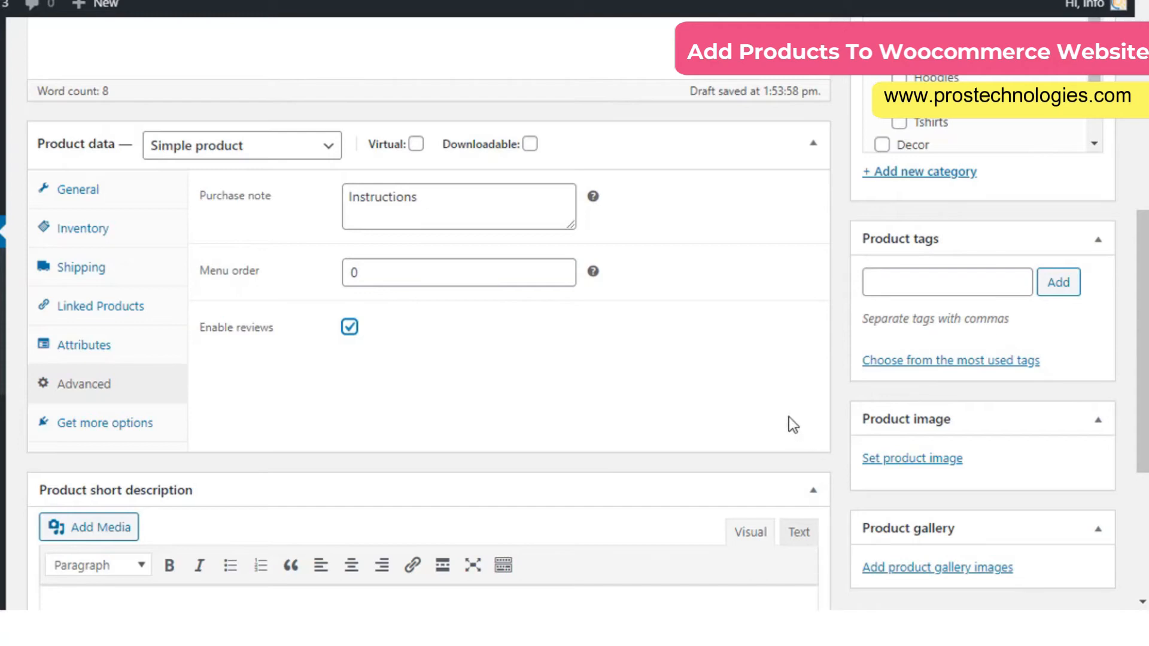
# Enter "Short desc." as the product short description
pyautogui.scroll(-5, 789, 416)
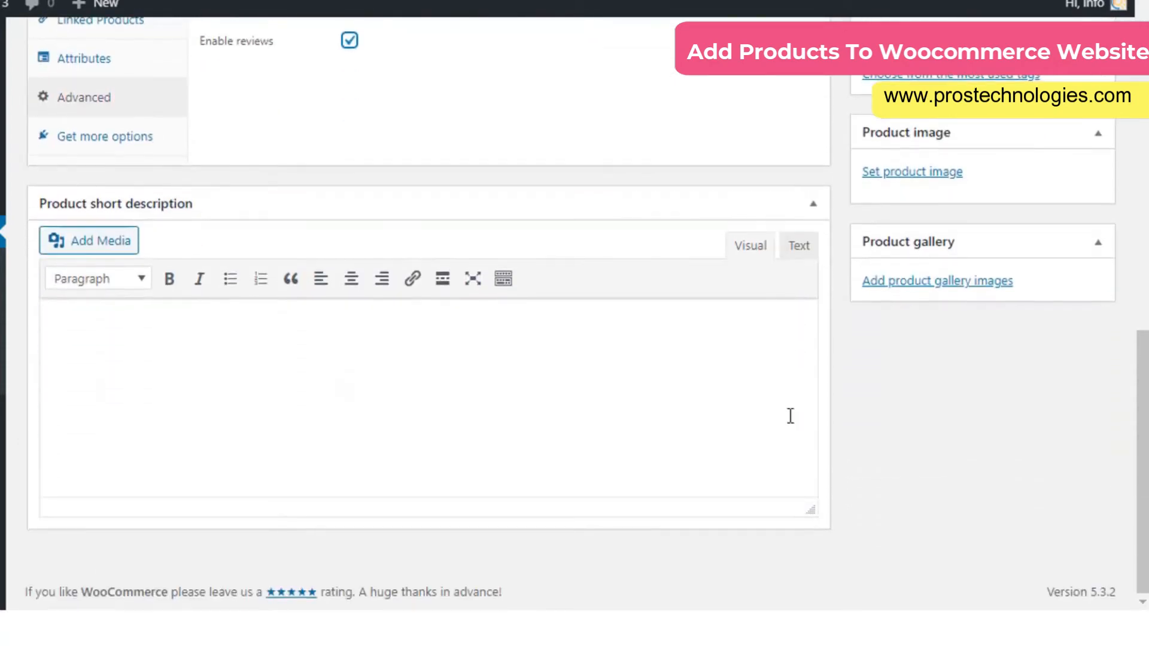
pyautogui.click(349, 369)
pyautogui.write('Short desc.')
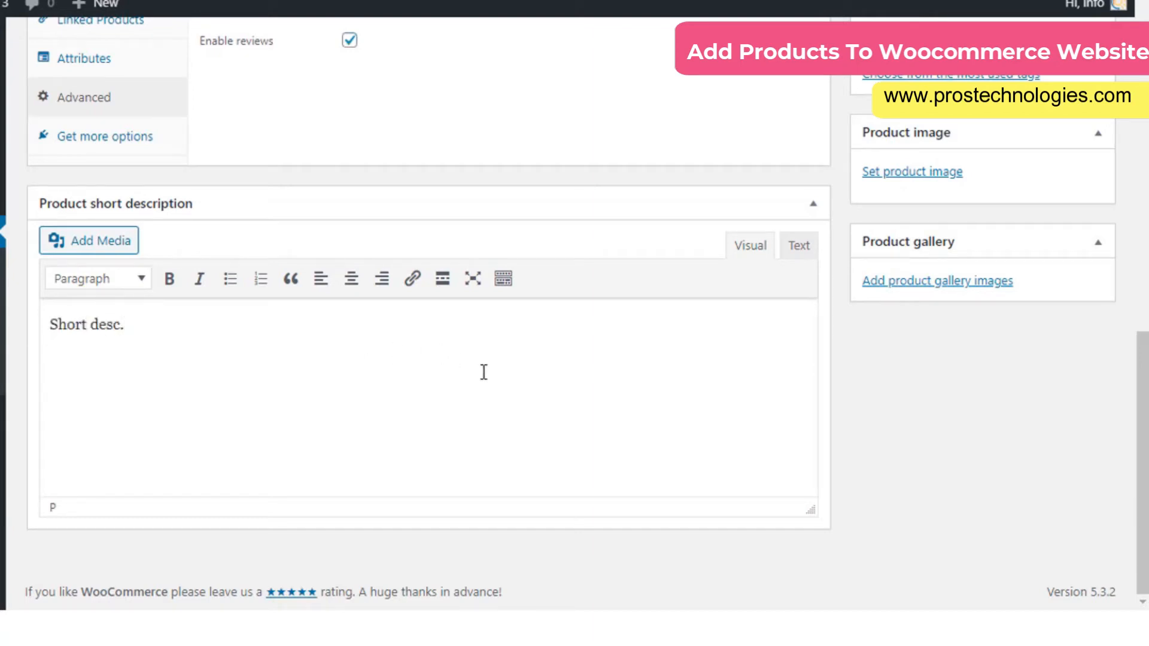
# Assign the product to the Clothing category
pyautogui.scroll(6, 670, 415)
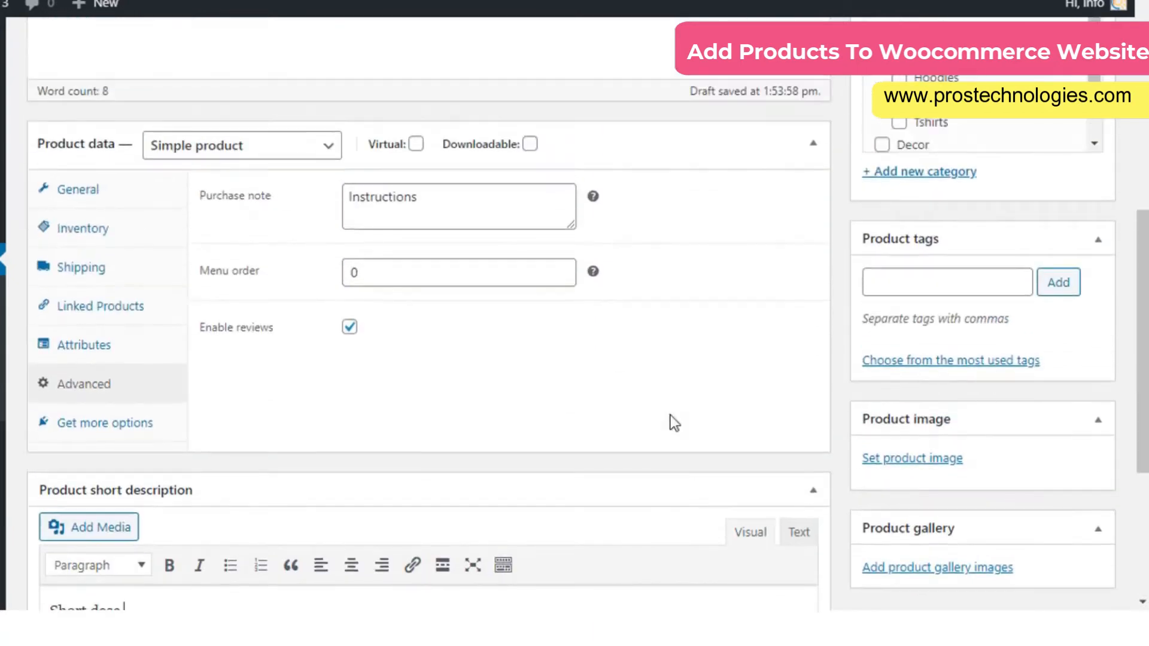
pyautogui.scroll(1, 670, 416)
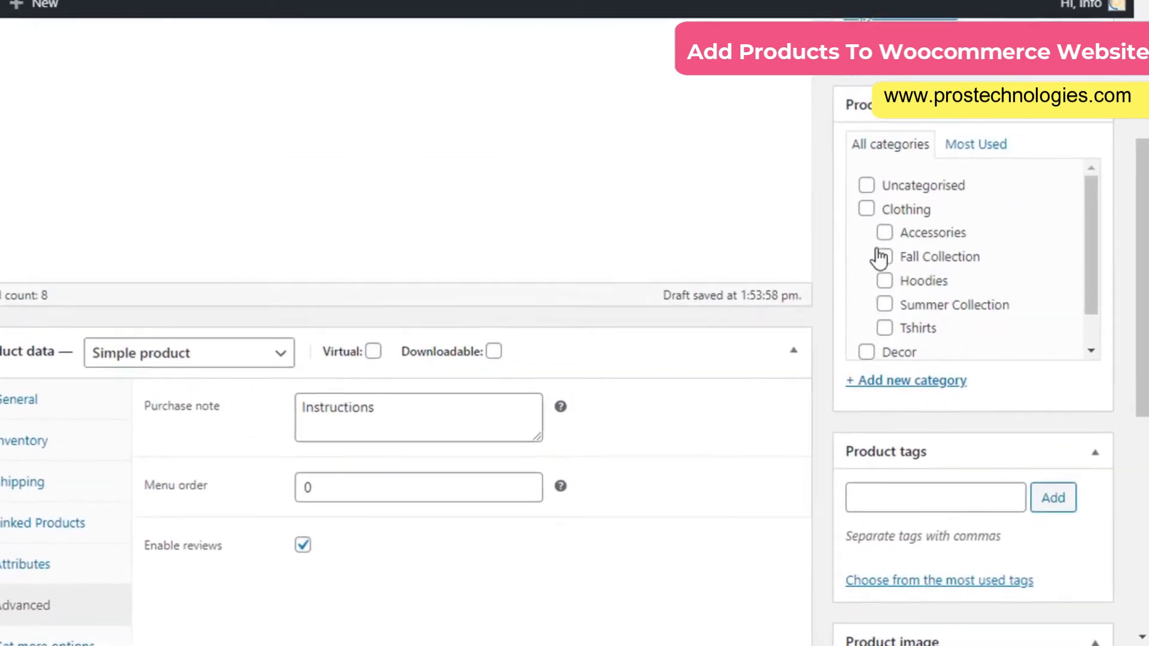
pyautogui.click(867, 210)
# Look over the product tags, product image and product gallery sections
pyautogui.scroll(-3, 924, 396)
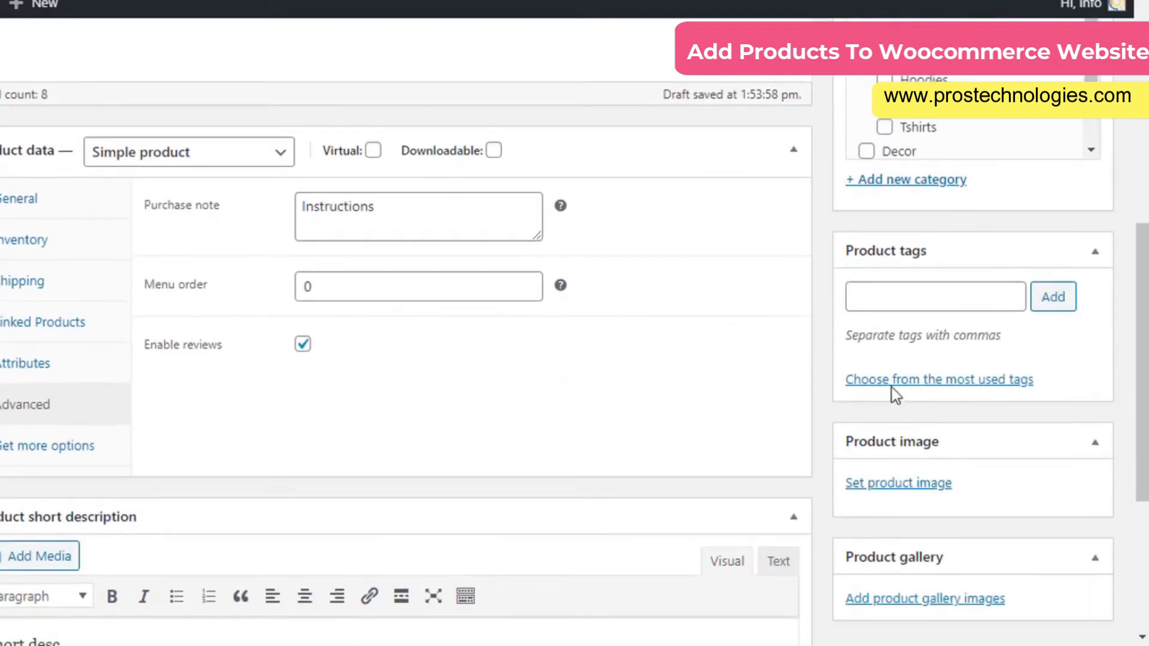
pyautogui.click(880, 303)
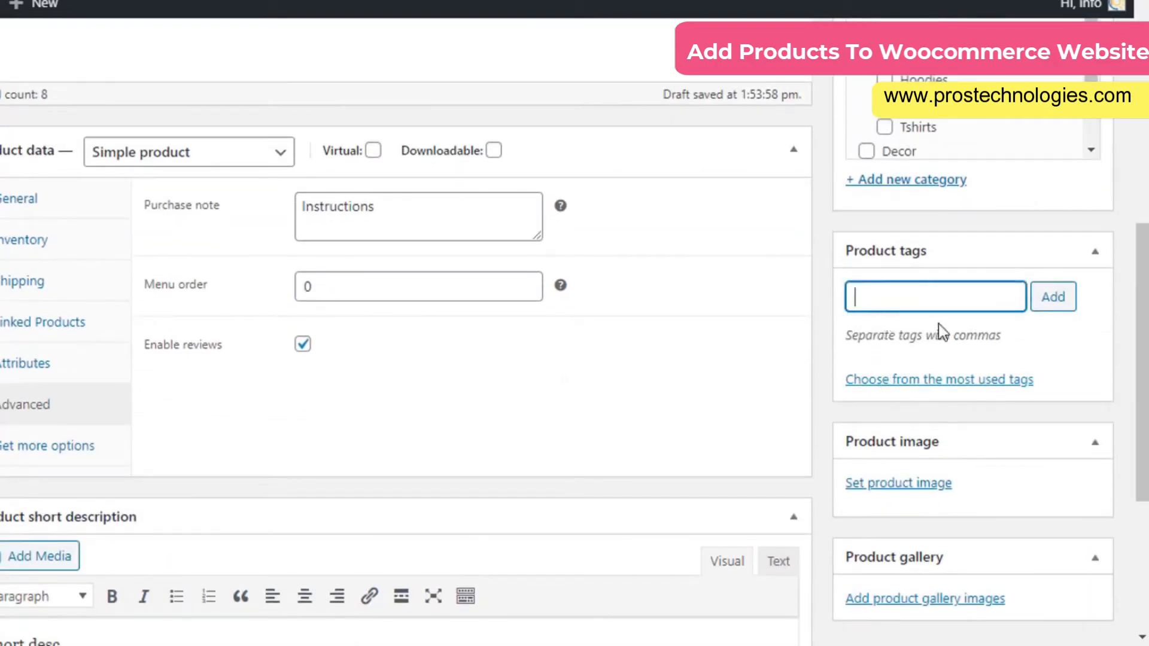
pyautogui.scroll(-2, 945, 396)
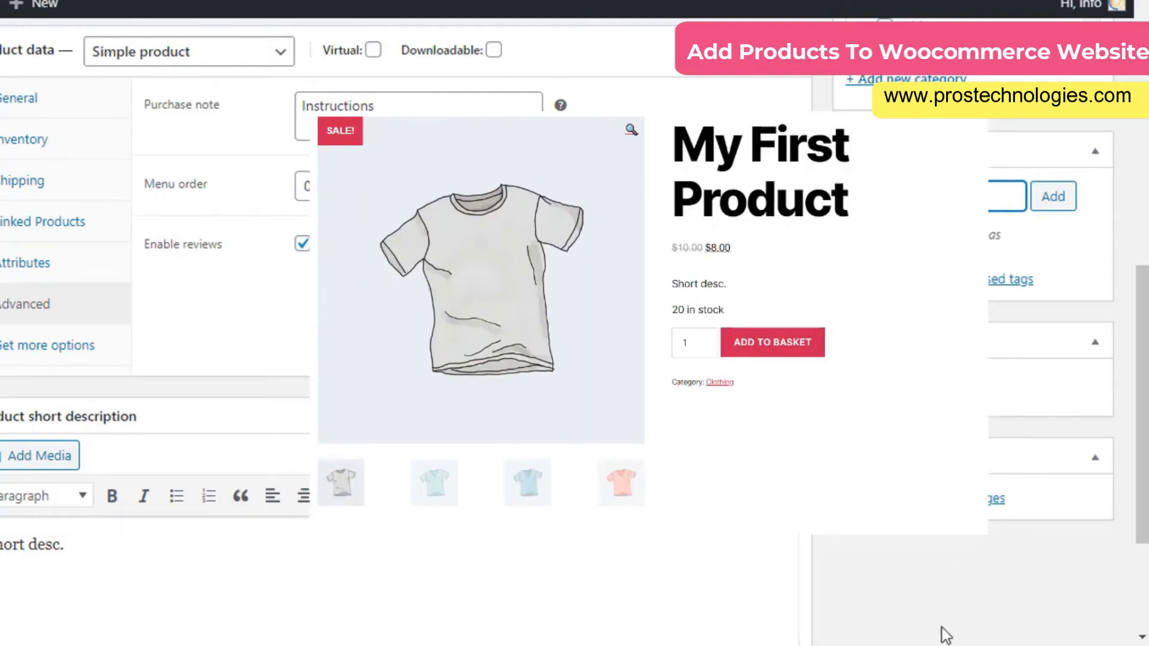
# Try the Shop only, Search results only and Hidden catalog visibility options, and settle on Shop and search results
pyautogui.scroll(8, 943, 458)
pyautogui.scroll(3, 943, 458)
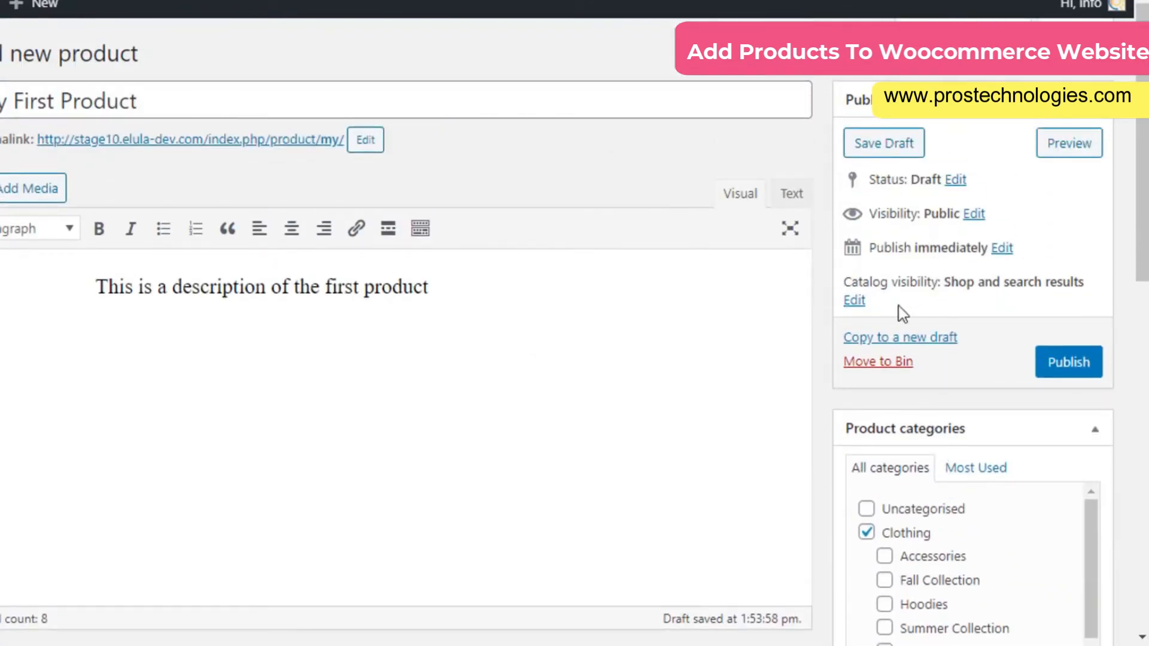
pyautogui.click(856, 301)
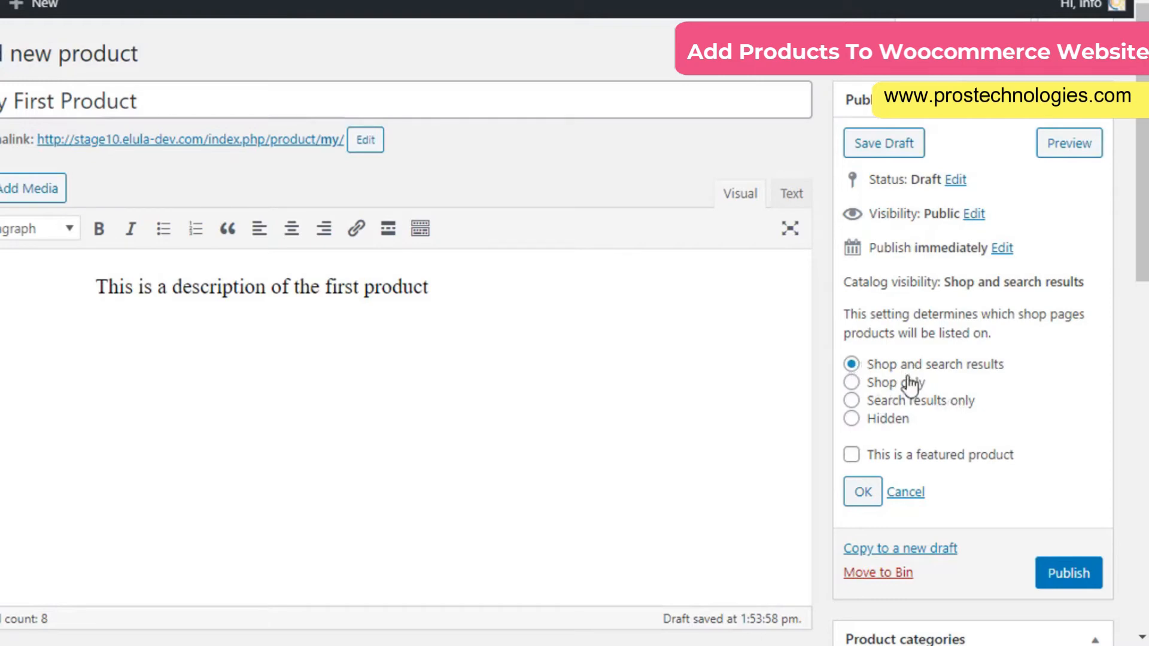
pyautogui.click(852, 383)
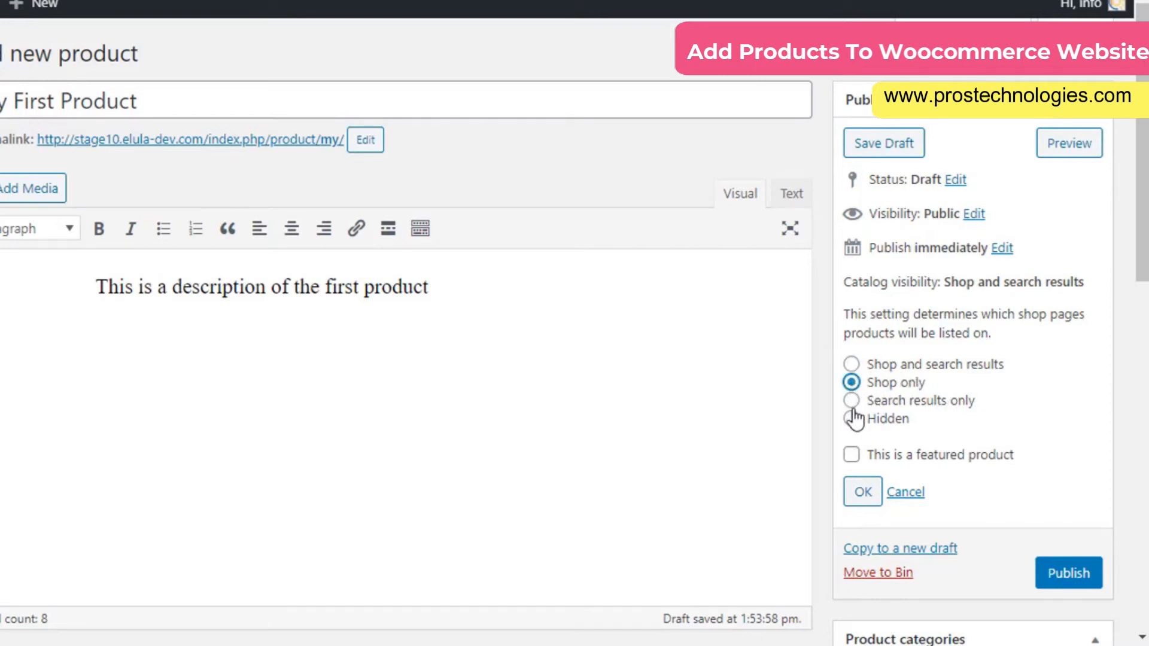
pyautogui.click(852, 400)
pyautogui.click(851, 420)
pyautogui.click(852, 365)
# Mark the product as featured and apply the catalog visibility settings
pyautogui.click(852, 456)
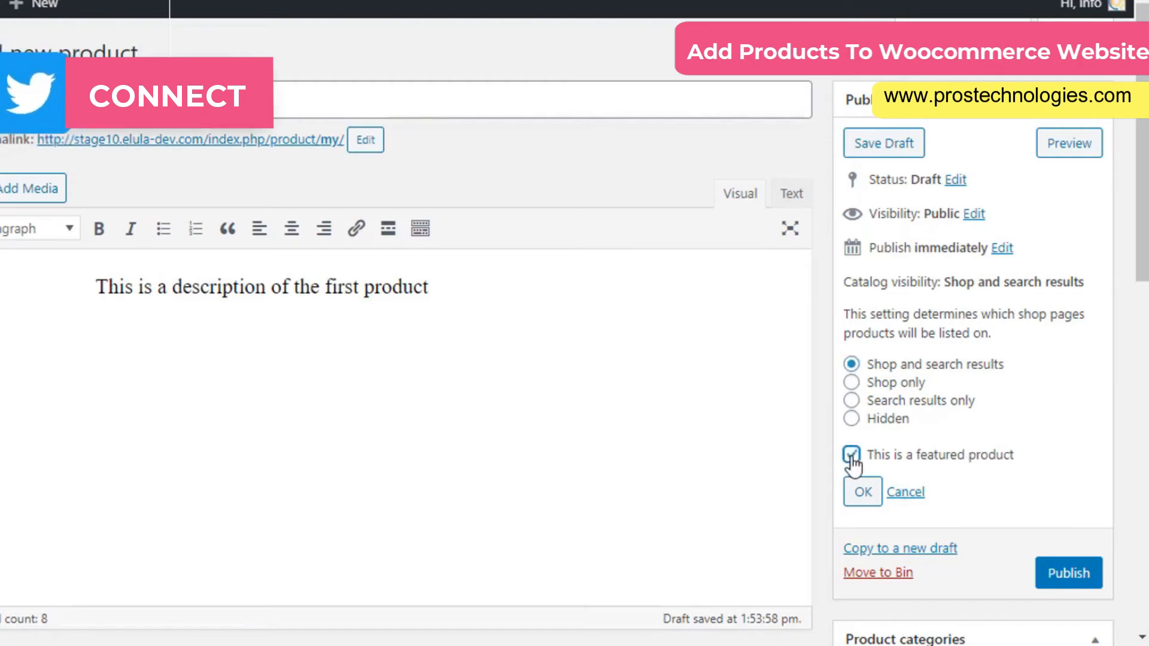
pyautogui.click(852, 456)
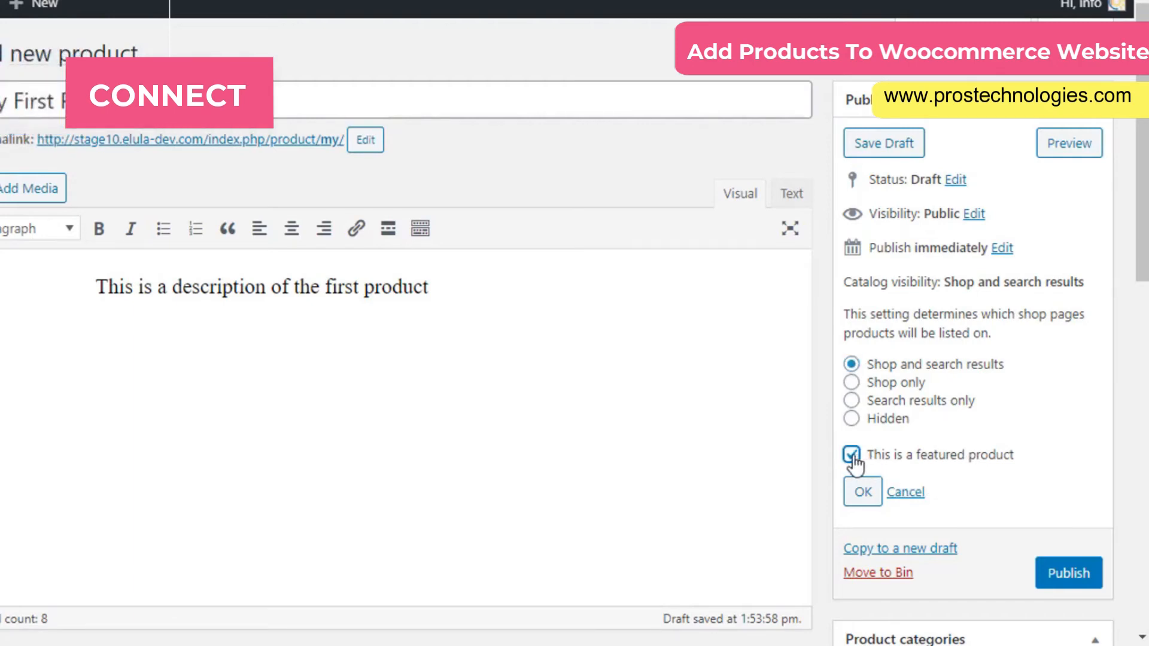
pyautogui.click(863, 492)
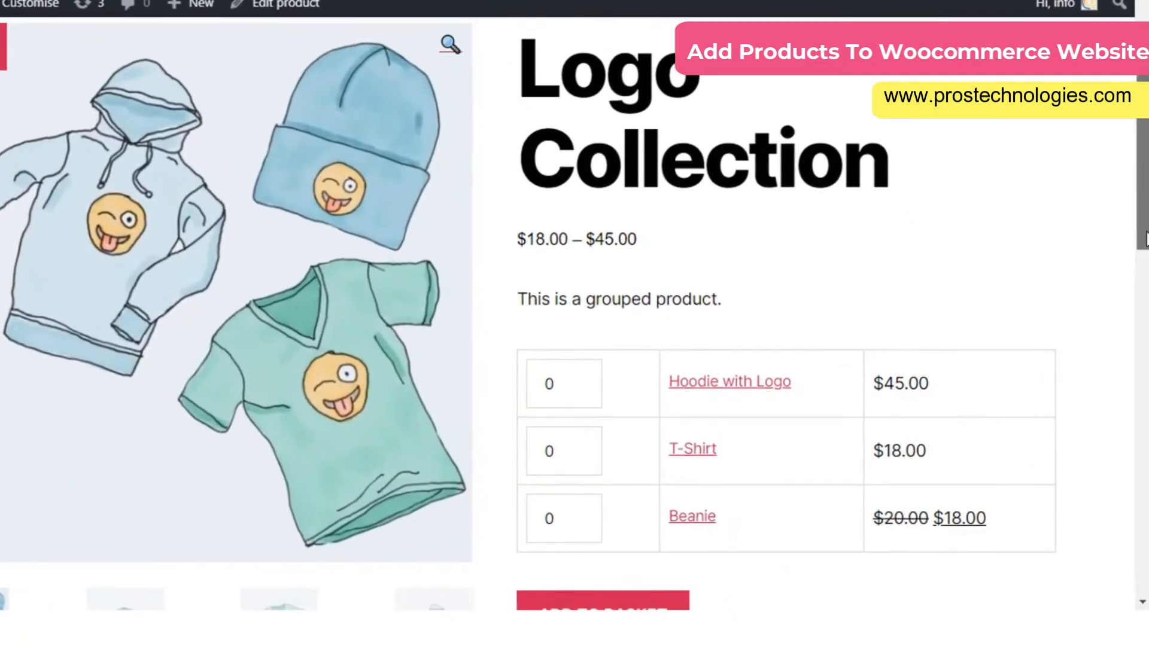
# Change the product type to Grouped product and open the grouped products search in its linked products settings
pyautogui.moveTo(1145, 239); pyautogui.dragTo(1146, 260)
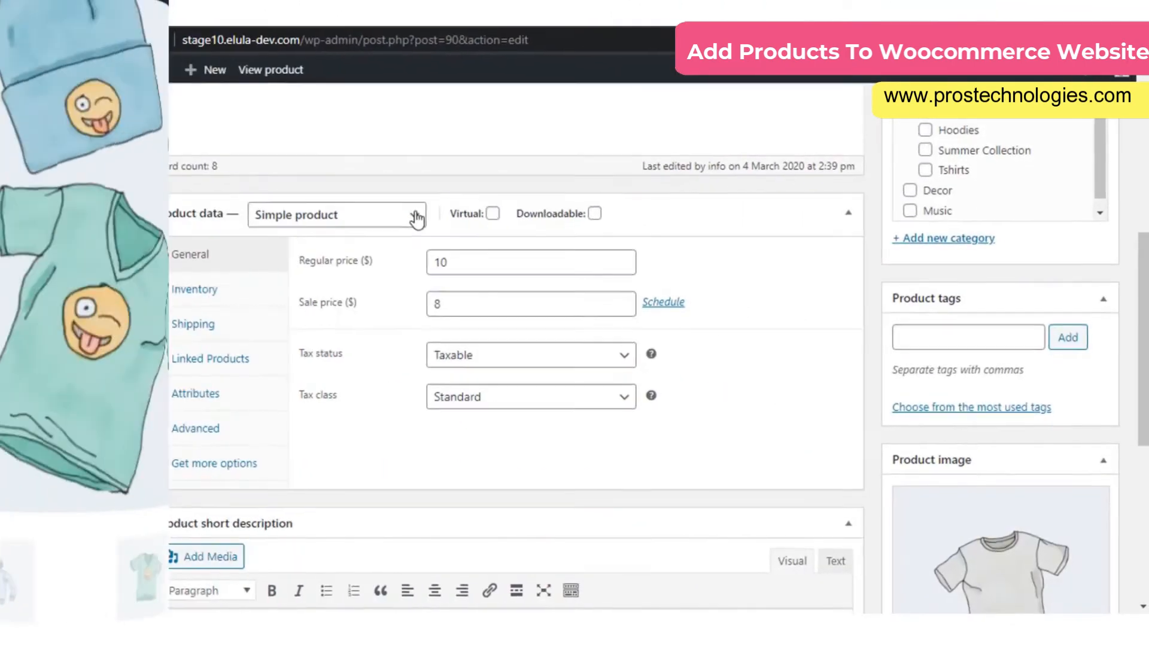
pyautogui.click(415, 216)
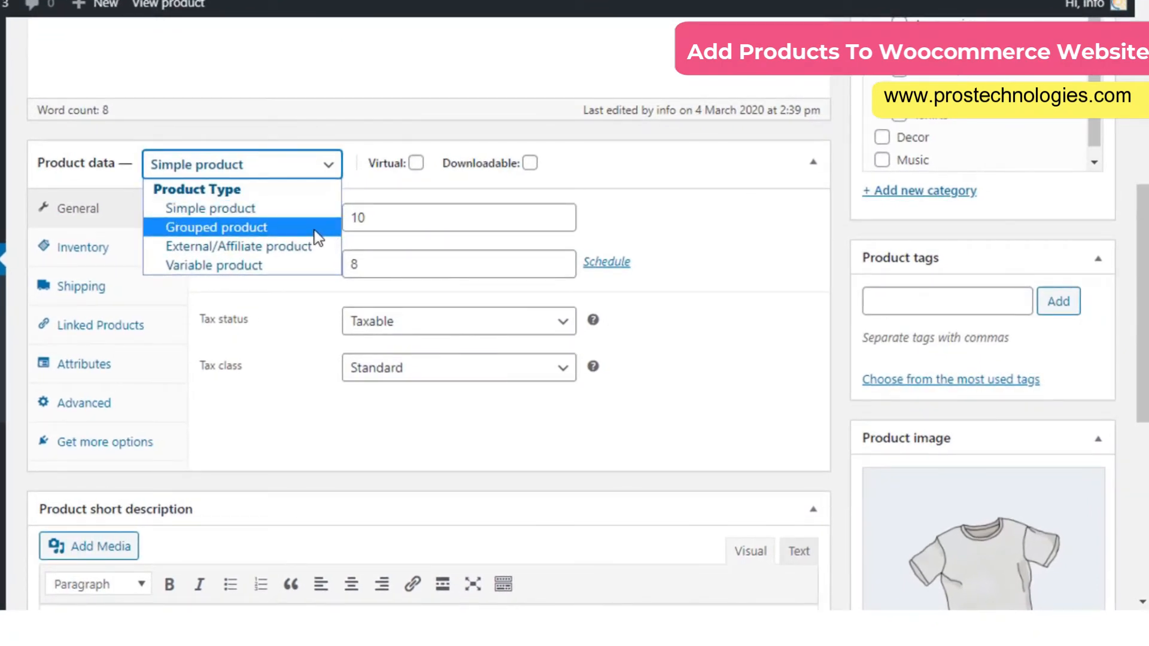
pyautogui.click(318, 230)
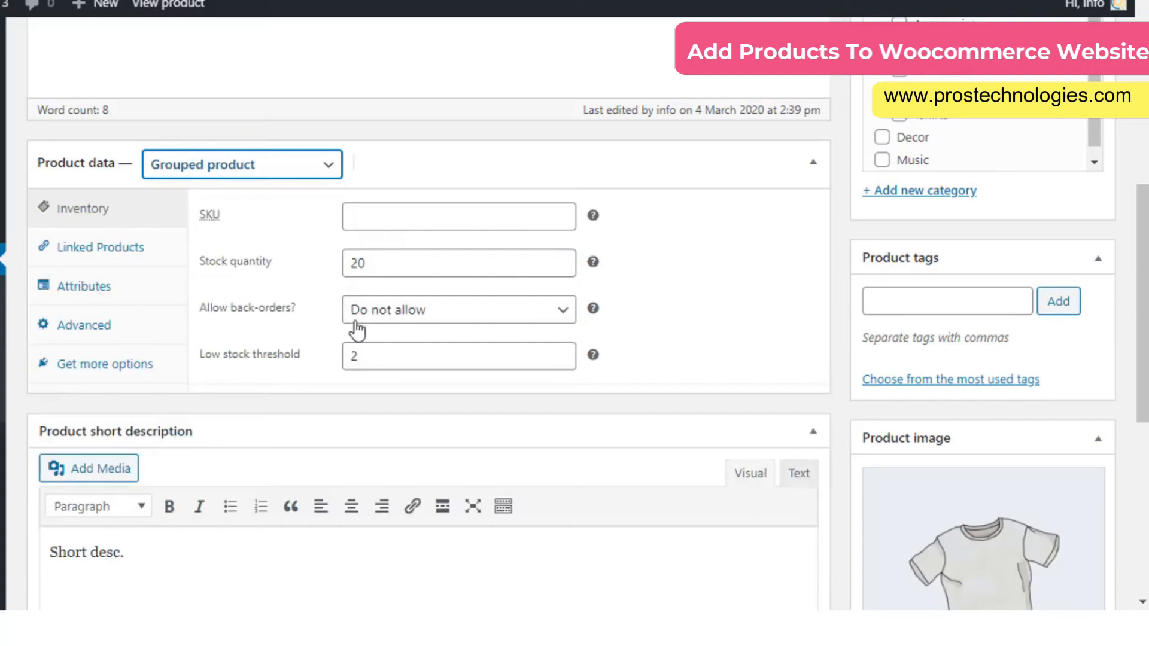
pyautogui.click(128, 257)
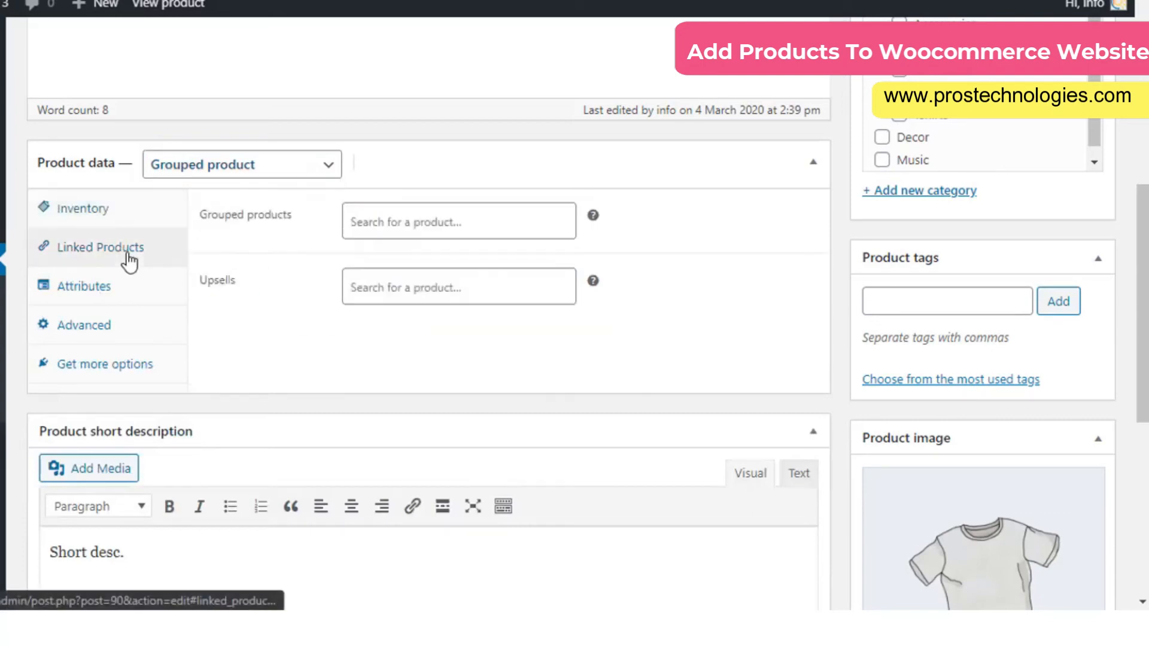
pyautogui.click(395, 228)
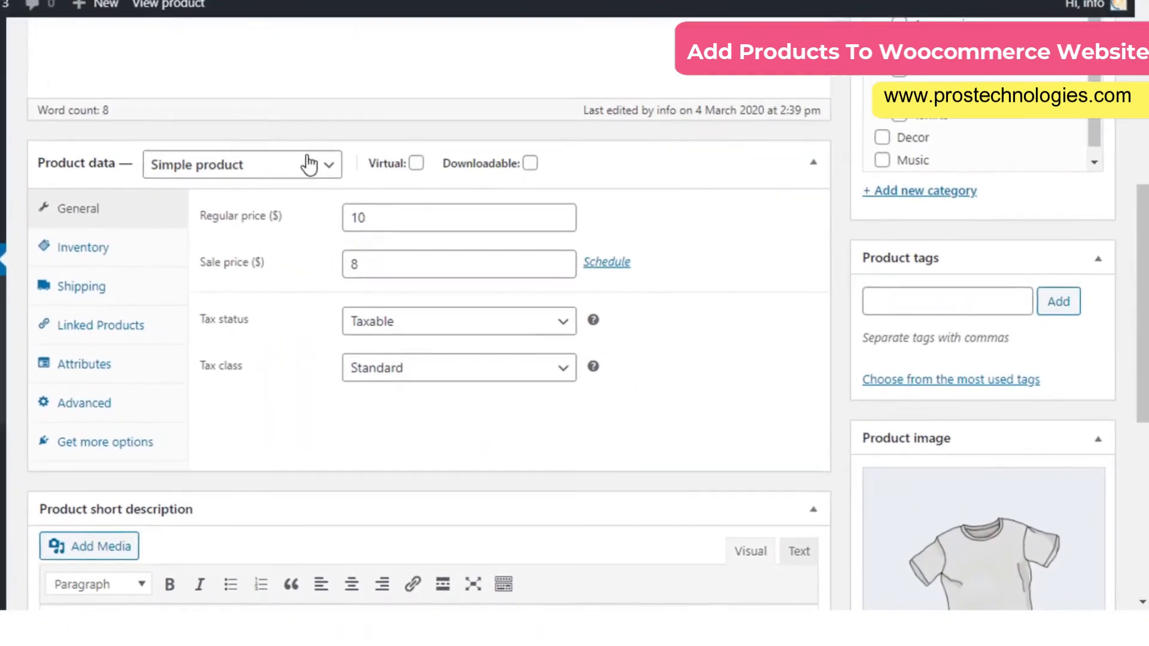
# Try the Virtual and Downloadable options on the simple product and examine the downloadable file settings
pyautogui.click(416, 163)
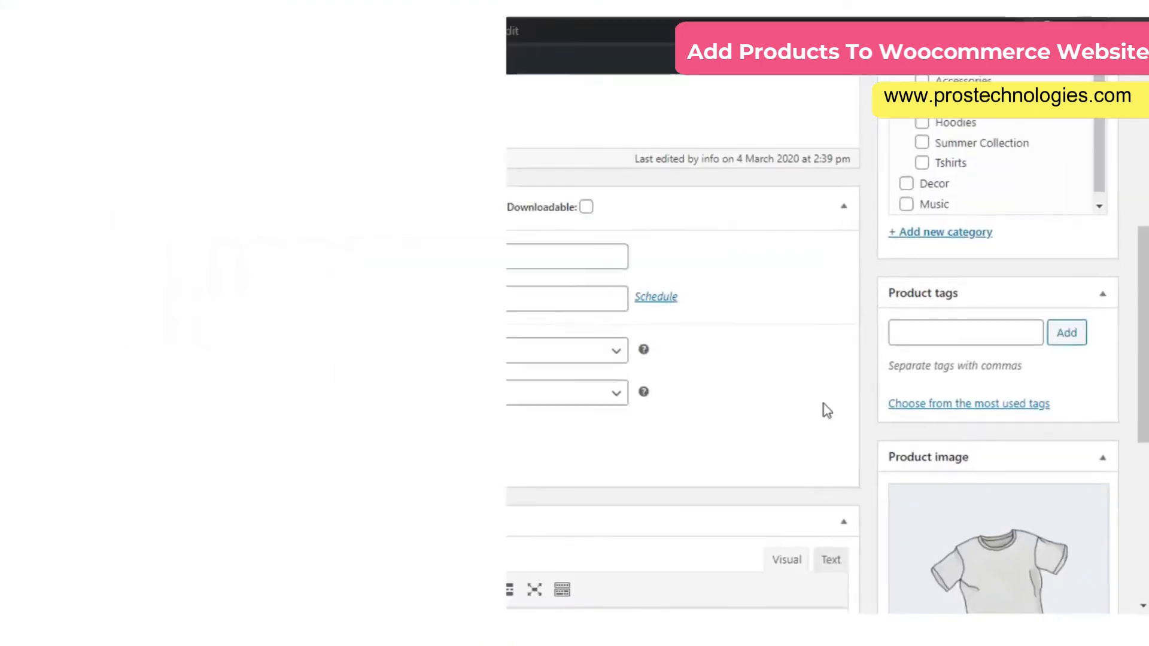
pyautogui.click(585, 207)
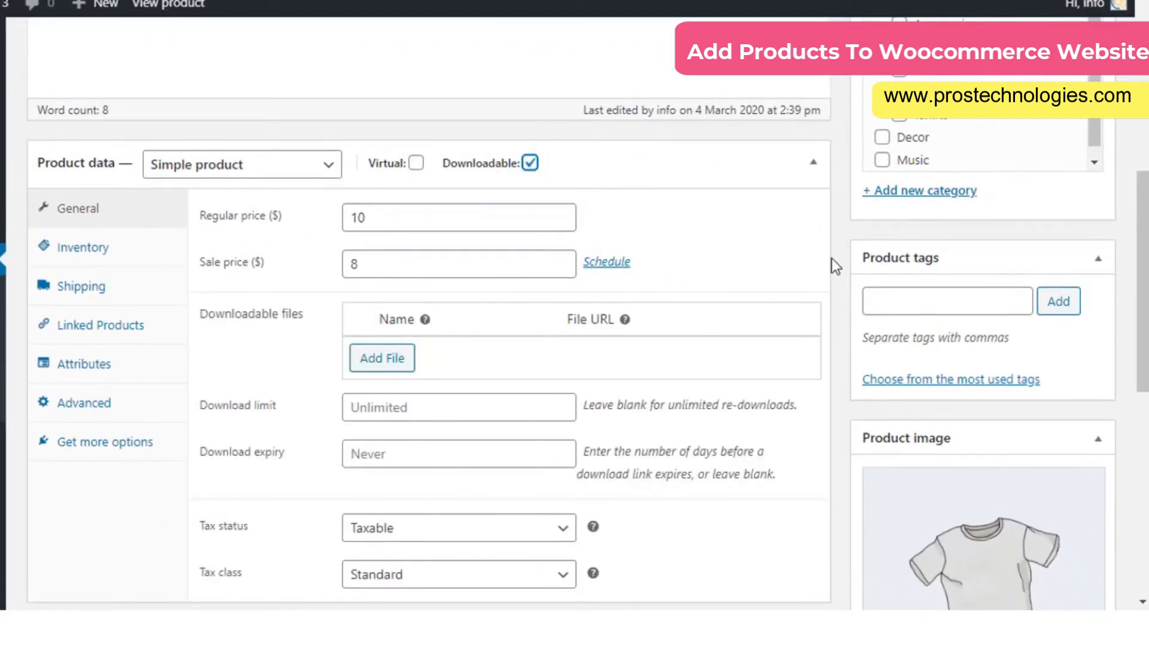
pyautogui.scroll(-3, 814, 275)
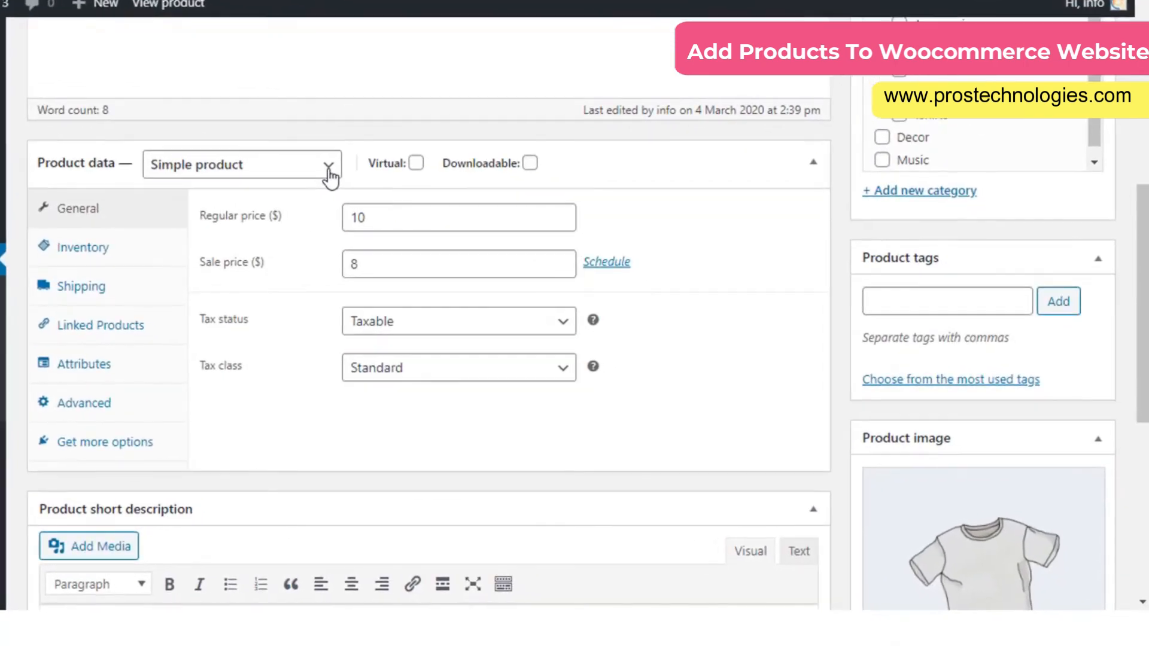
# Change the product type to External/Affiliate product and examine its product URL and button text fields
pyautogui.click(329, 168)
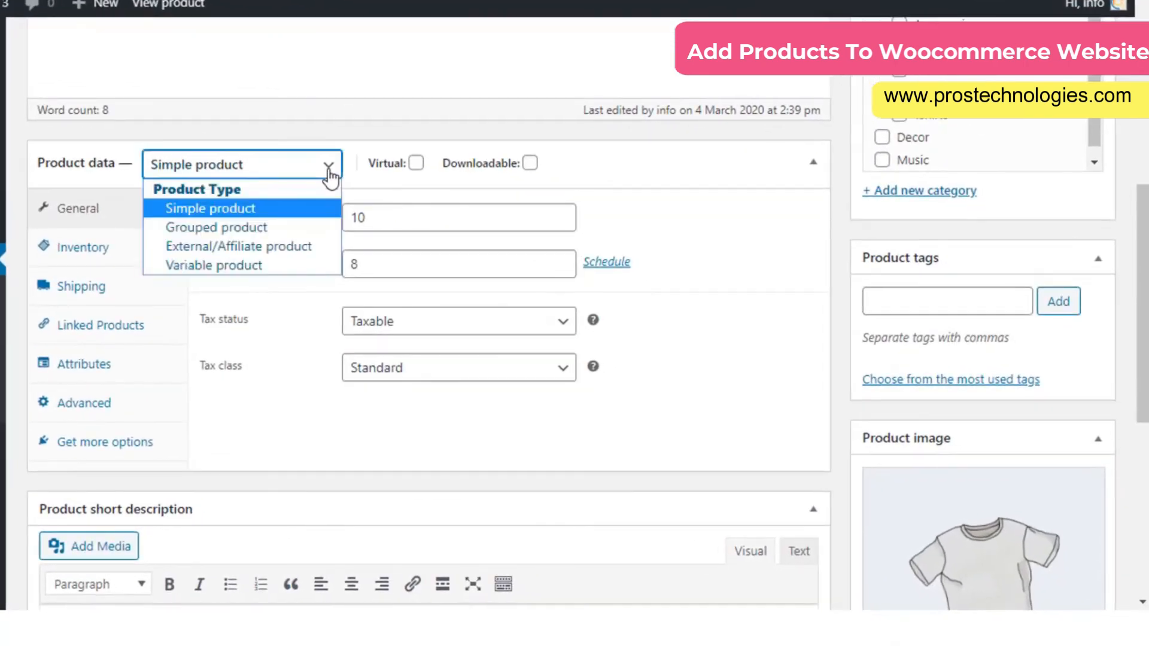
pyautogui.click(325, 252)
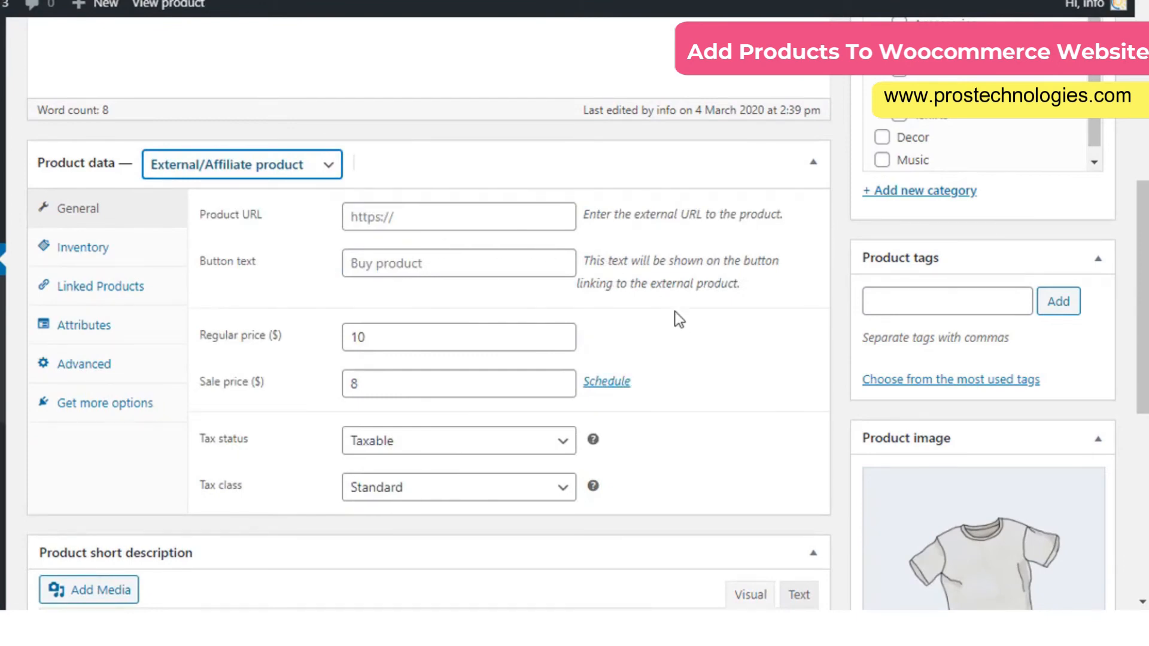
pyautogui.click(448, 216)
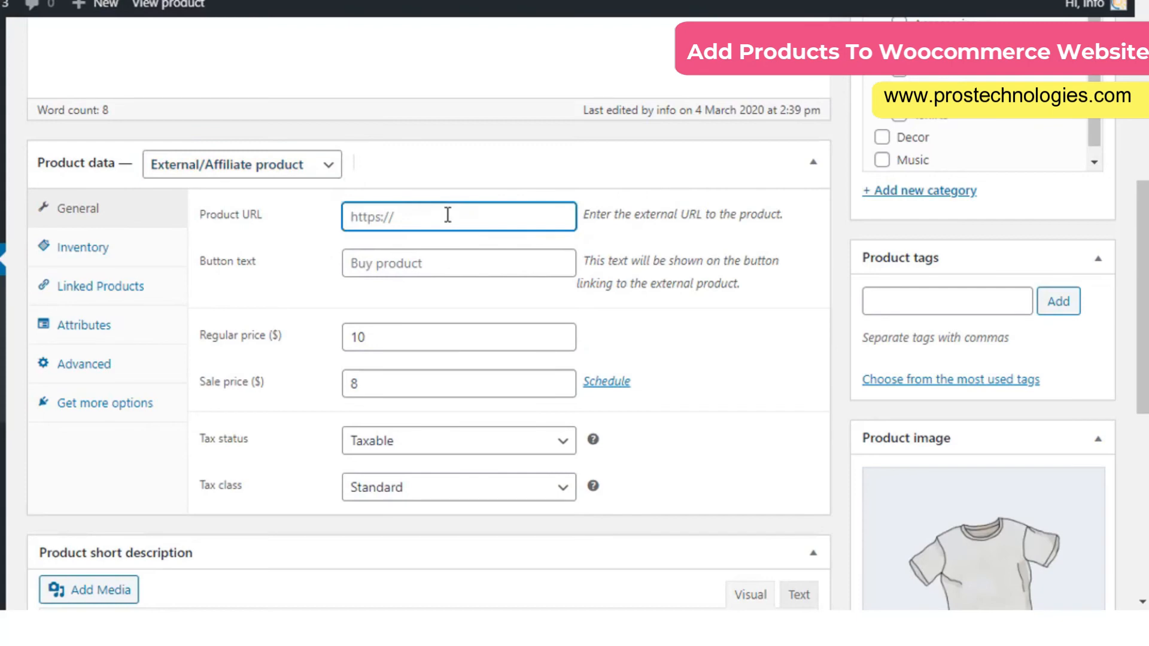
pyautogui.click(470, 256)
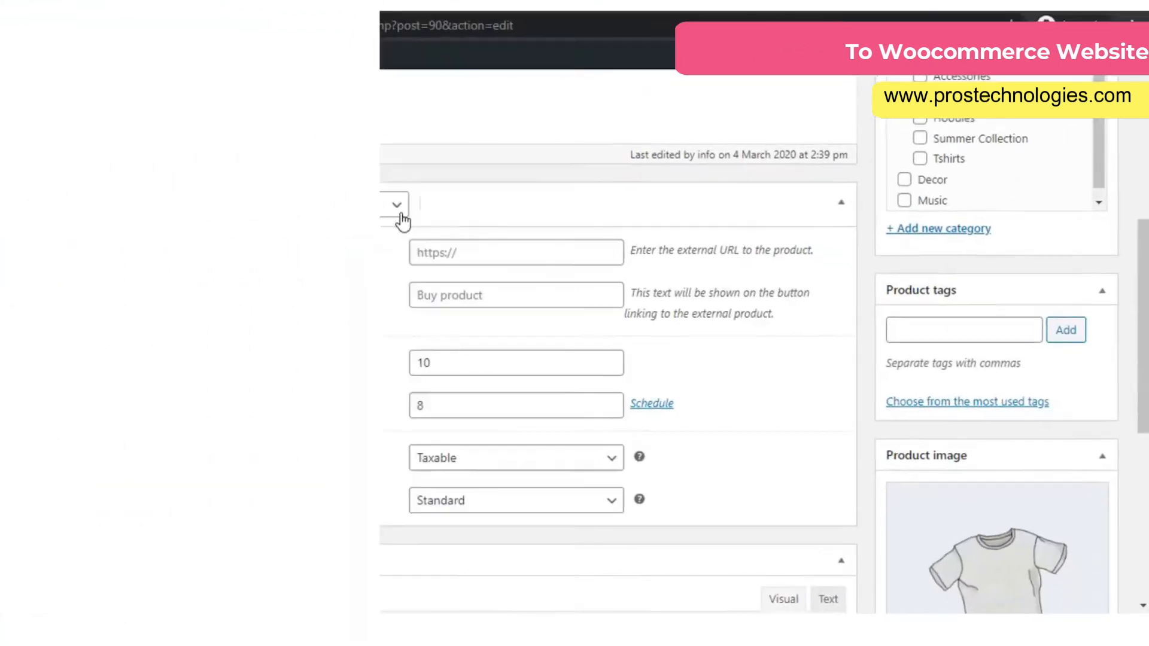
# Change the product type to Variable product and open its variations settings
pyautogui.click(361, 192)
pyautogui.click(325, 276)
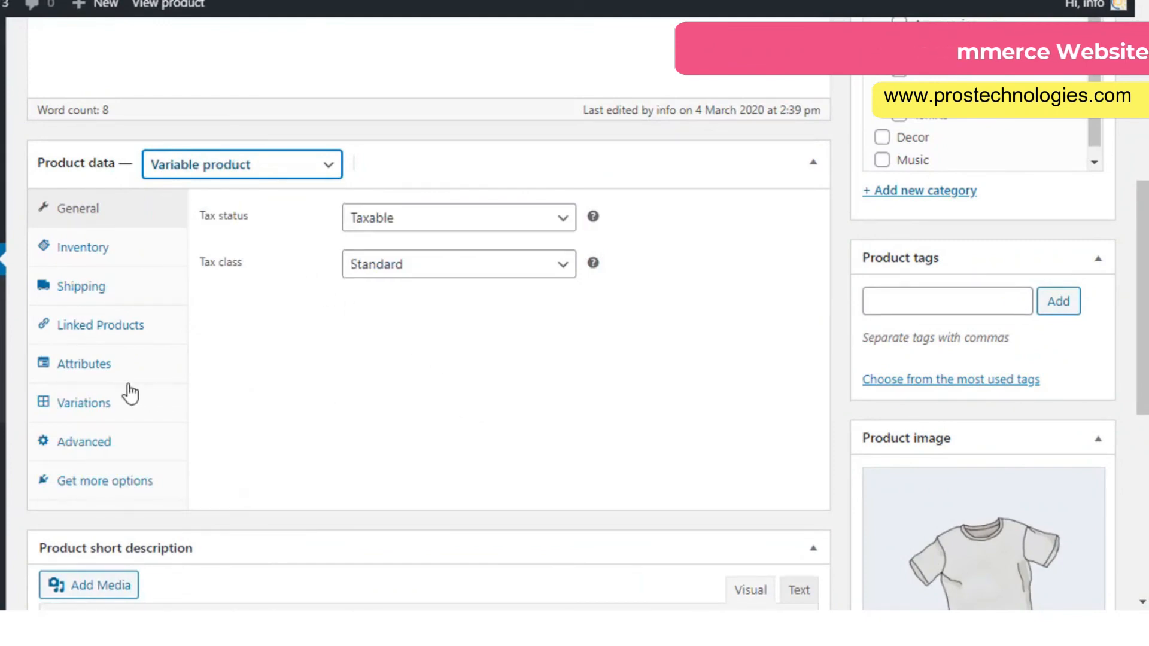
pyautogui.click(112, 374)
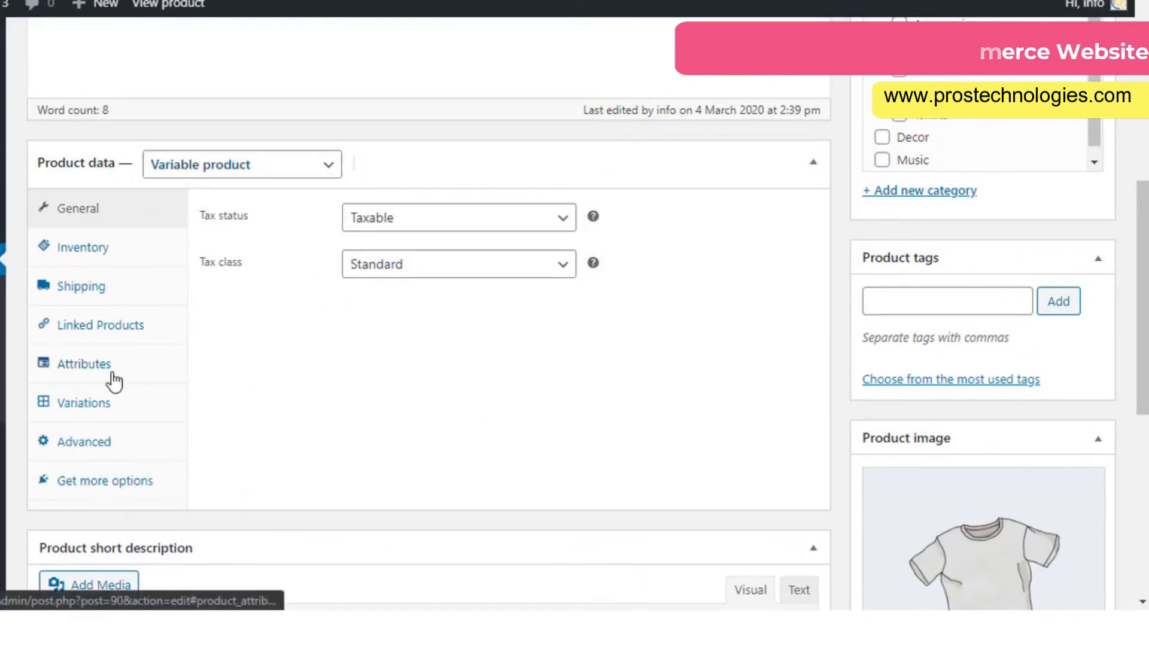
pyautogui.click(115, 411)
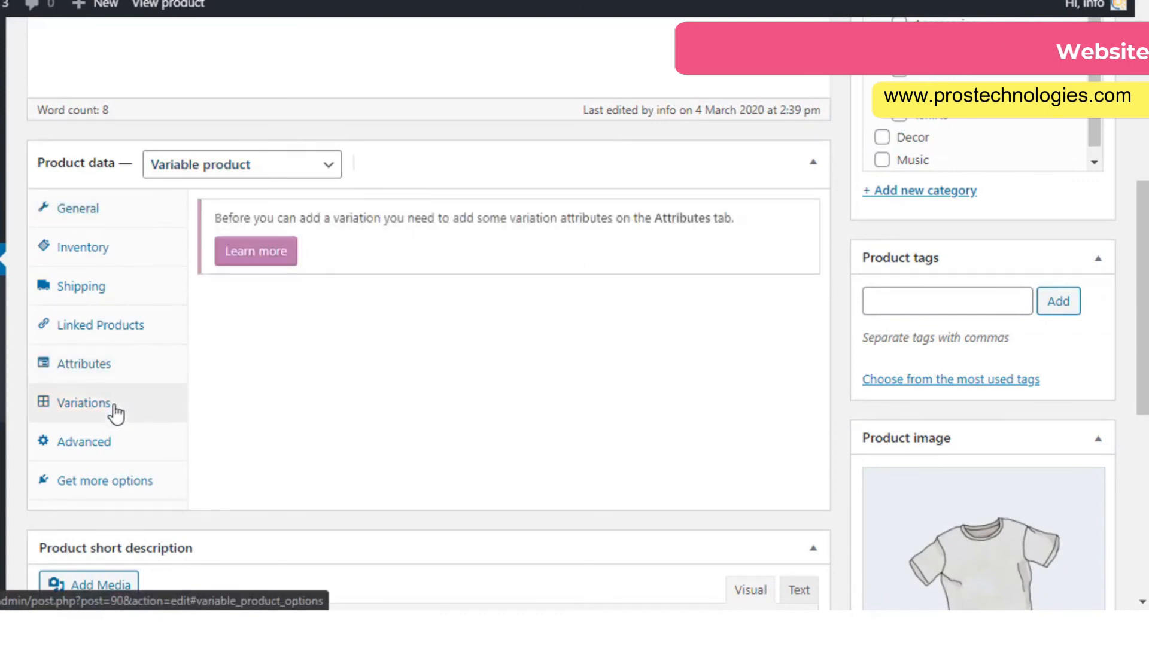